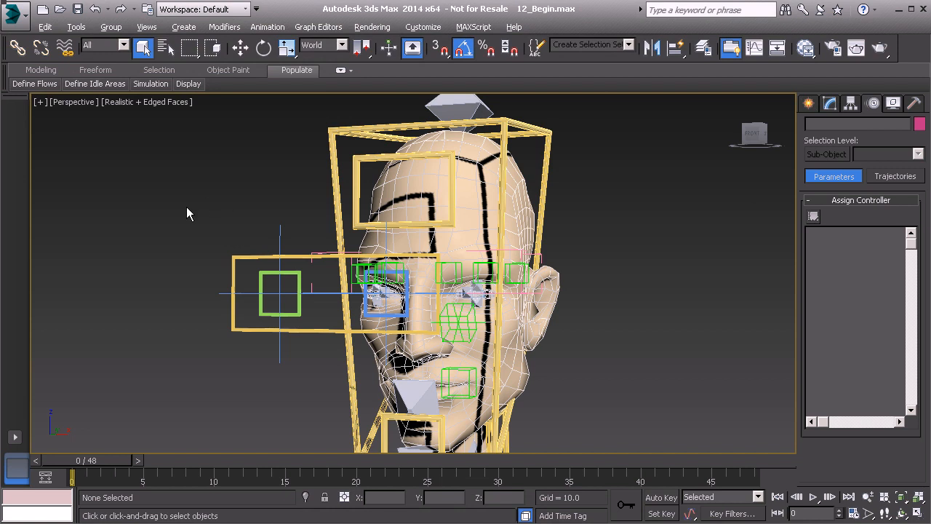
Step: Add an Attribute Holder modifier to the Anim_Eyes01 control shape around the two eye targets
{"action": "left_click", "coordinate": [244, 256]}
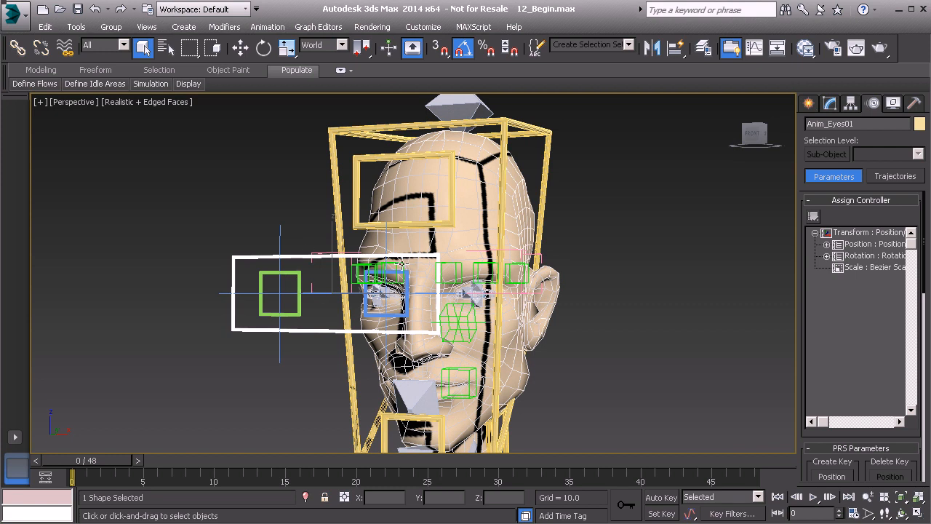
{"action": "left_click", "coordinate": [832, 102]}
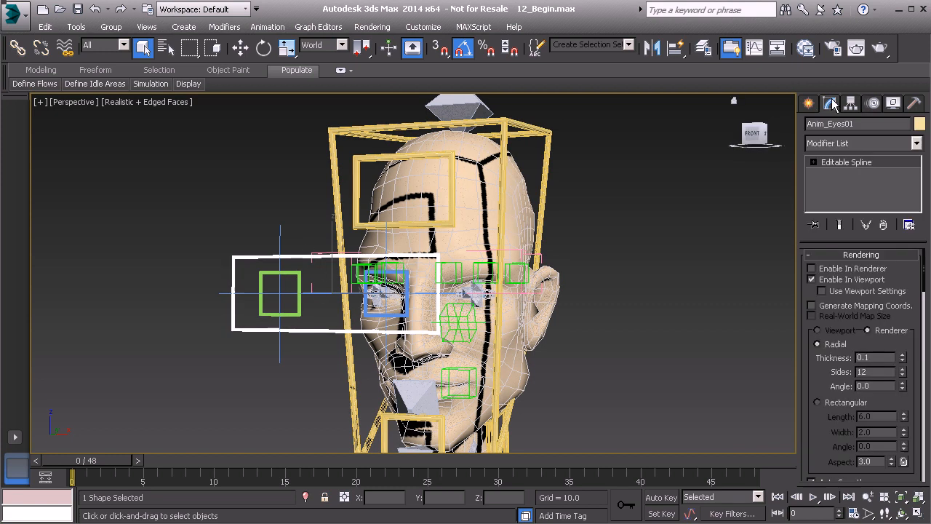
{"action": "left_click", "coordinate": [846, 143]}
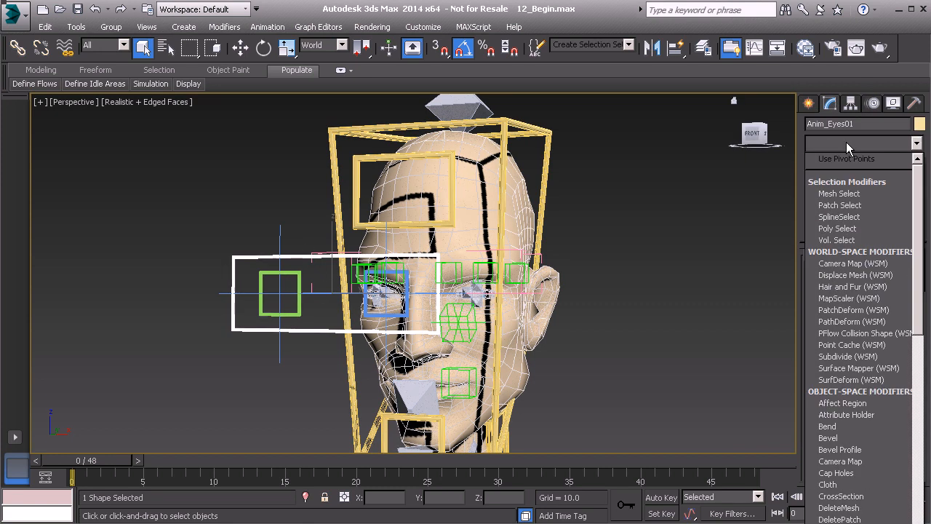
{"action": "key", "text": "a"}
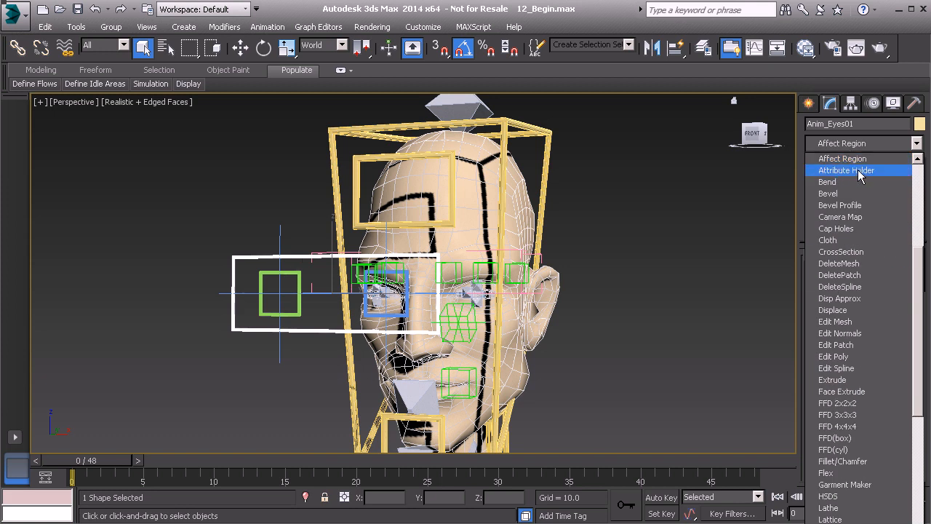
{"action": "left_click", "coordinate": [860, 172]}
Step: Rename the Attribute Holder modifier on Anim_Eyes01 as ExtraControls
{"action": "right_click", "coordinate": [856, 163]}
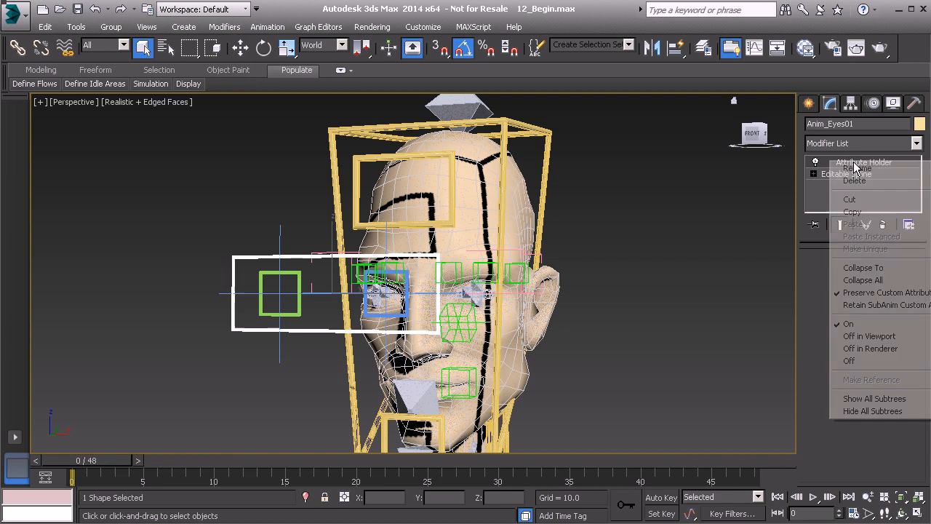
{"action": "left_click", "coordinate": [858, 167]}
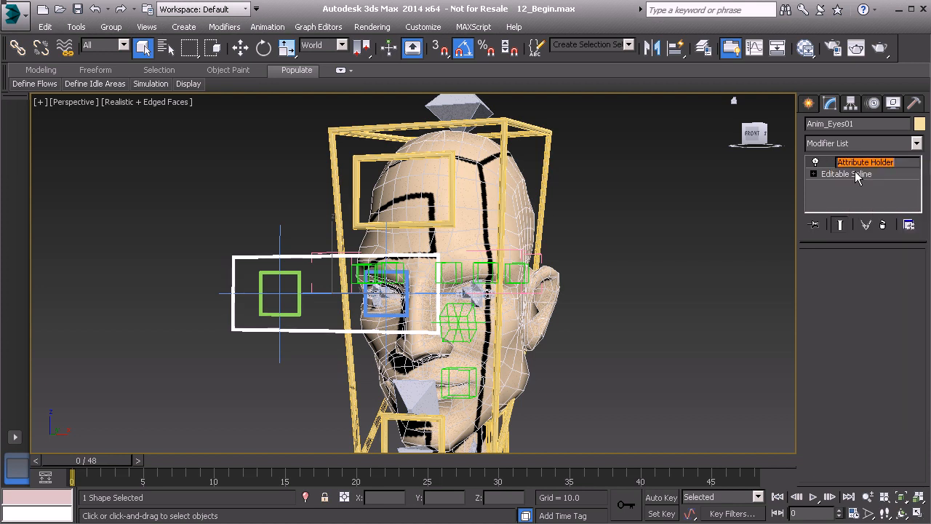
{"action": "type", "text": "ExtraControls"}
{"action": "key", "text": "Return"}
Step: Add a float spinner attribute named L_UpperLid to the ExtraControls modifier, with its range starting at -100
{"action": "middle_click_drag", "start_coordinate": [497, 265], "coordinate": [499, 264]}
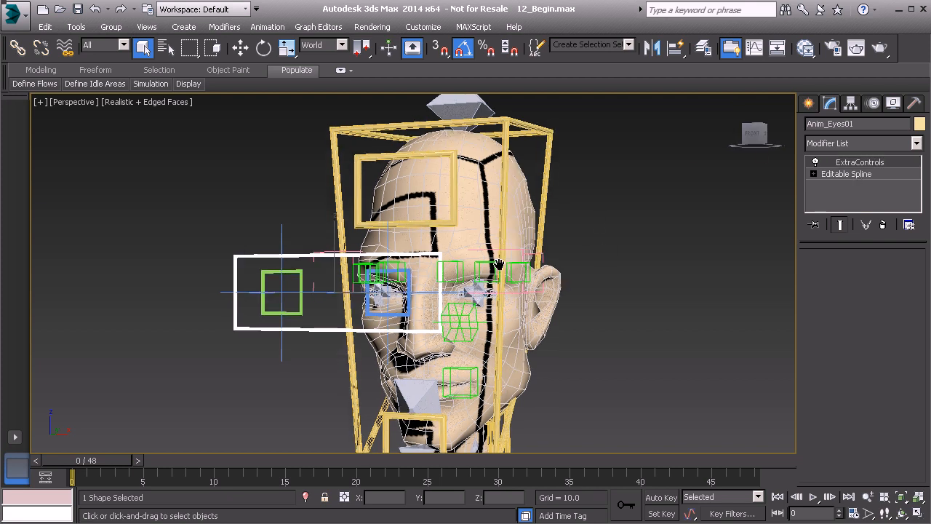
{"action": "key", "text": "alt+1"}
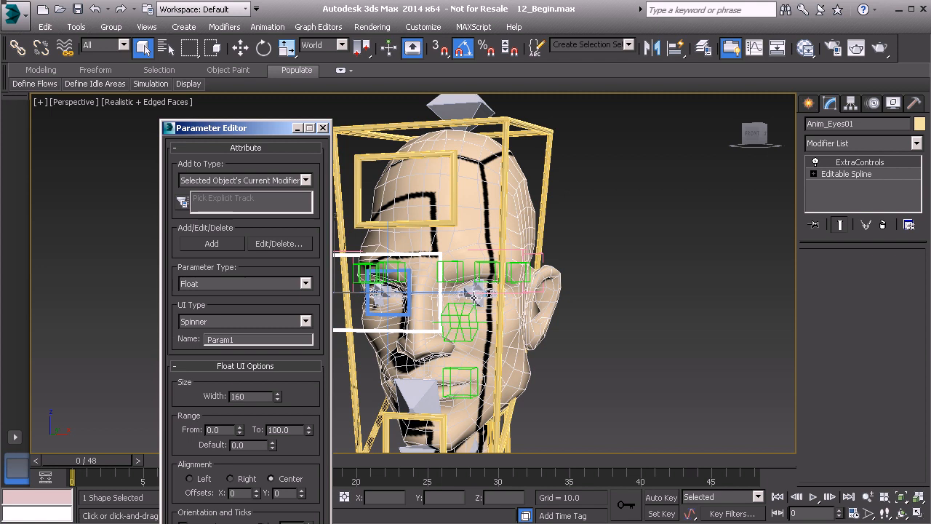
{"action": "left_click_drag", "start_coordinate": [247, 129], "coordinate": [249, 101]}
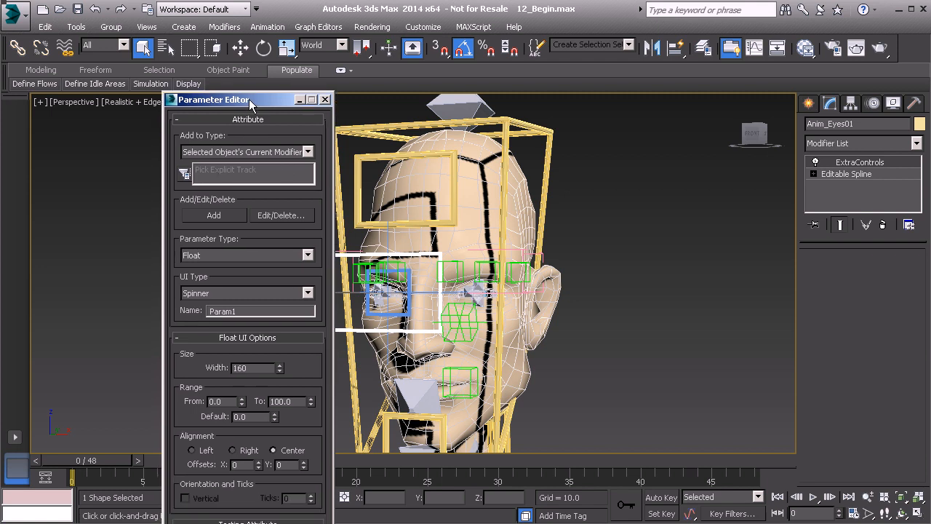
{"action": "double_click", "coordinate": [246, 311]}
{"action": "type", "text": "L_UpperLid"}
{"action": "double_click", "coordinate": [218, 401]}
{"action": "type", "text": "-1"}
{"action": "left_click", "coordinate": [214, 219]}
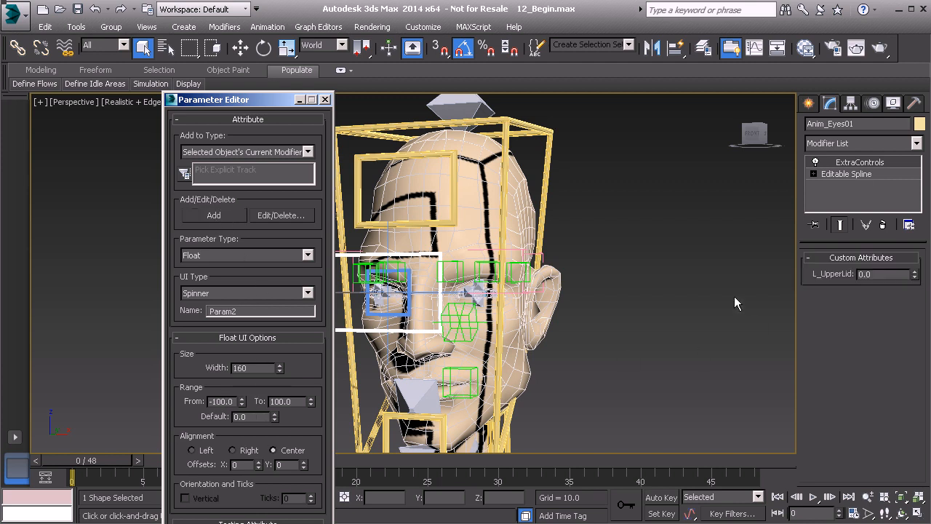
Step: Add a float spinner attribute named L_LowerLid to the ExtraControls modifier
{"action": "double_click", "coordinate": [242, 310]}
{"action": "type", "text": "L_LowerLid"}
{"action": "left_click", "coordinate": [216, 215]}
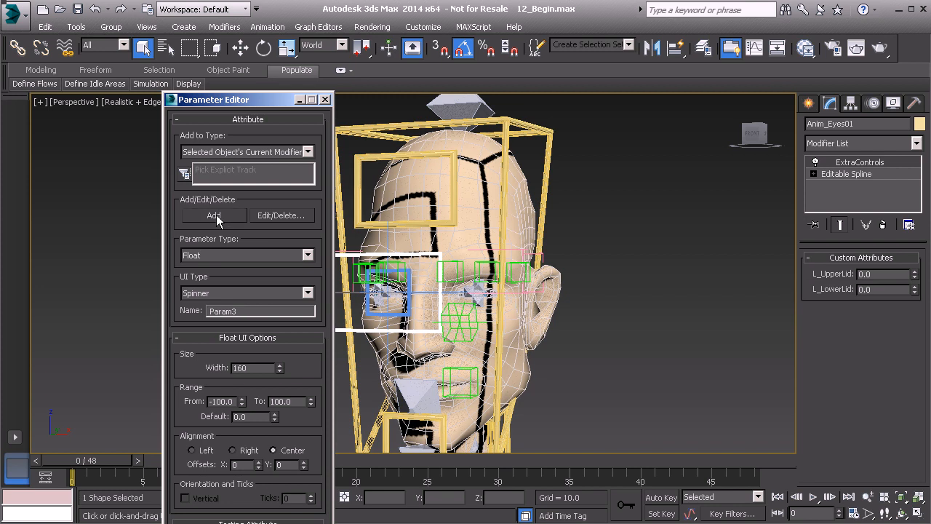
Step: Add float spinner attributes named R_UpperLid and R_LowerLid to ExtraControls and close the Parameter Editor
{"action": "double_click", "coordinate": [253, 311]}
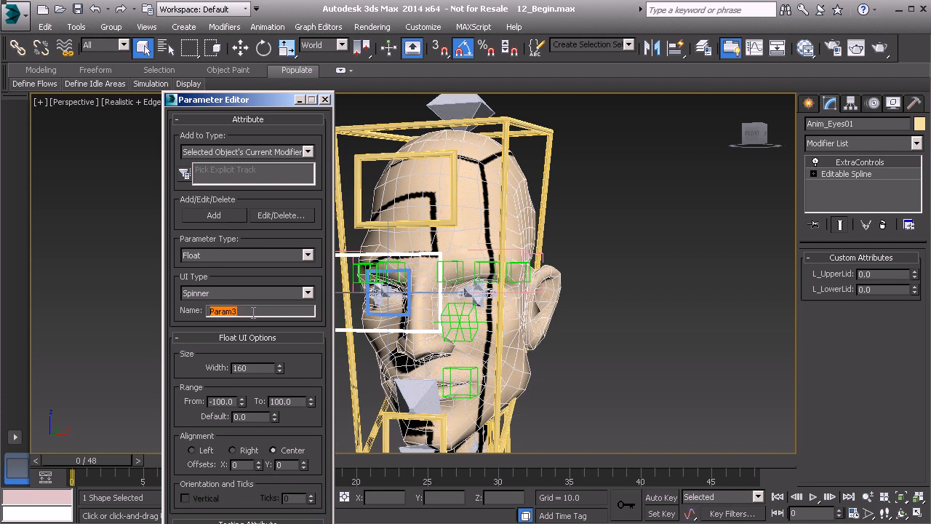
{"action": "type", "text": "R_UpperLid"}
{"action": "left_click", "coordinate": [219, 216]}
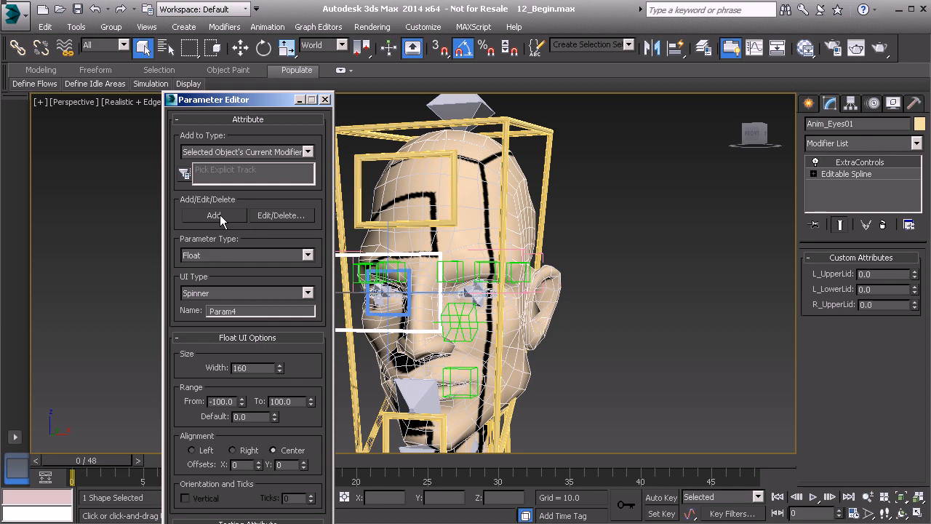
{"action": "left_click", "coordinate": [250, 311]}
{"action": "type", "text": "R_LowerLid"}
{"action": "left_click", "coordinate": [223, 217]}
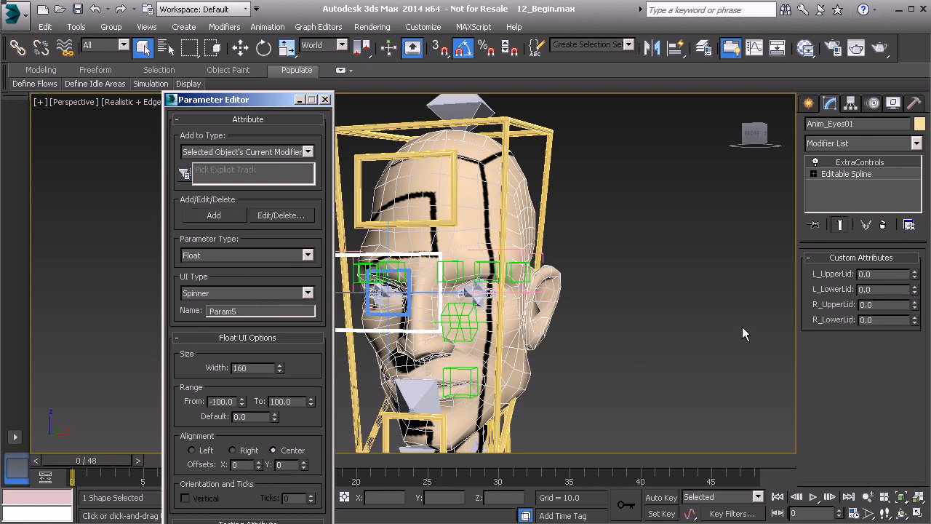
{"action": "left_click", "coordinate": [324, 99]}
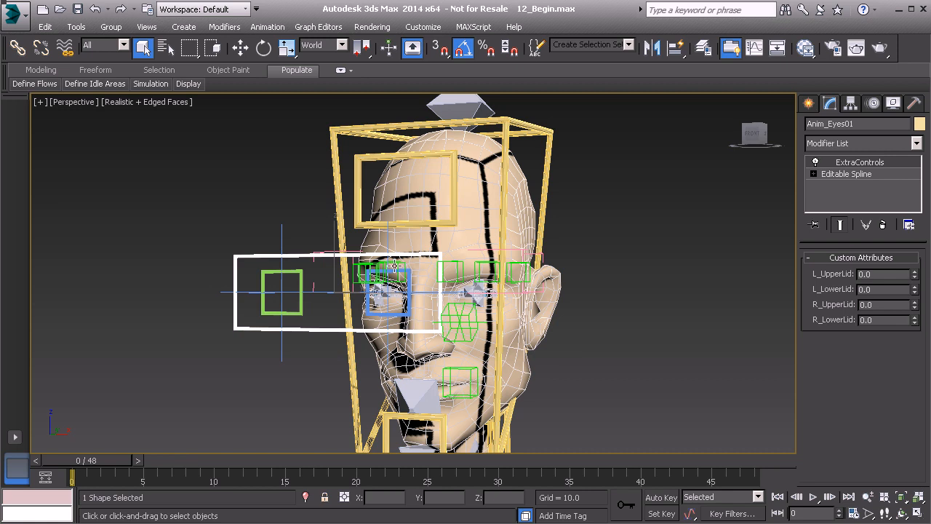
Step: Hide the Model layer to expose the skeleton bones inside the head
{"action": "middle_click_drag", "start_coordinate": [407, 306], "coordinate": [399, 307]}
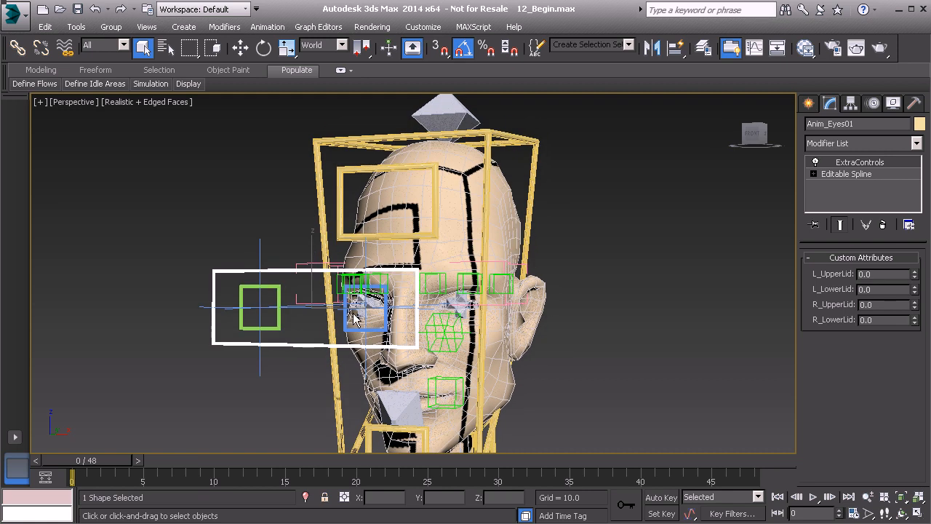
{"action": "left_click", "coordinate": [77, 27]}
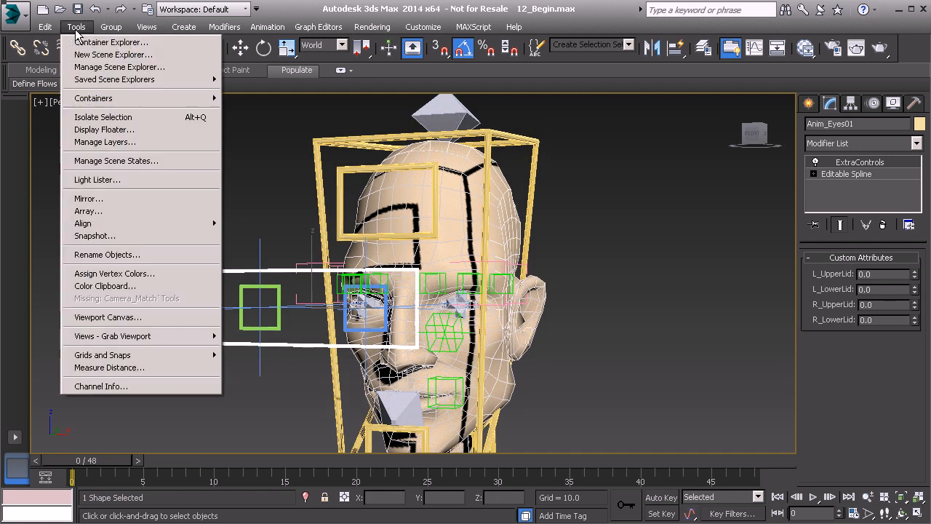
{"action": "left_click", "coordinate": [108, 143]}
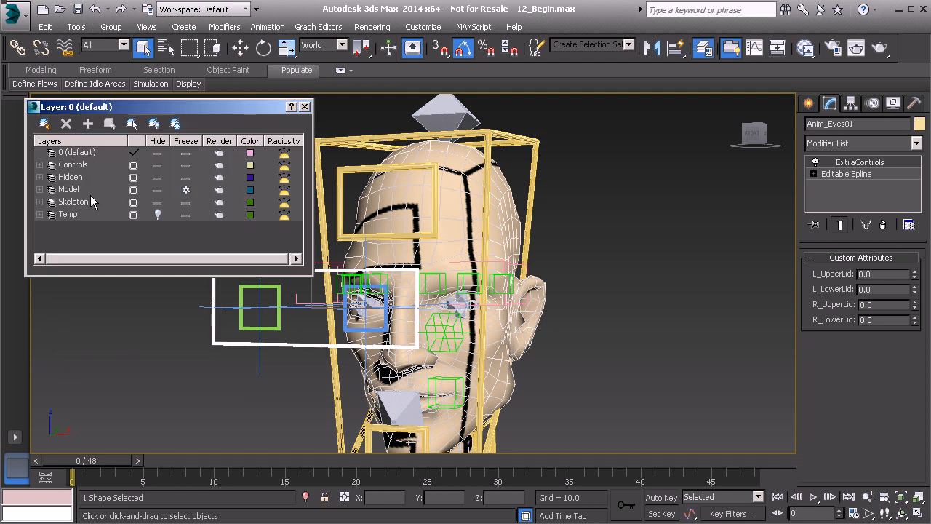
{"action": "left_click", "coordinate": [156, 190]}
Step: Open the expression controller on the Zero Euler XYZ Z Rotation track of the Bn_L_UpperLid01 bone
{"action": "middle_click_drag", "start_coordinate": [538, 323], "coordinate": [451, 357], "text": "alt"}
{"action": "scroll", "coordinate": [451, 357], "scroll_direction": "up", "scroll_amount": 5}
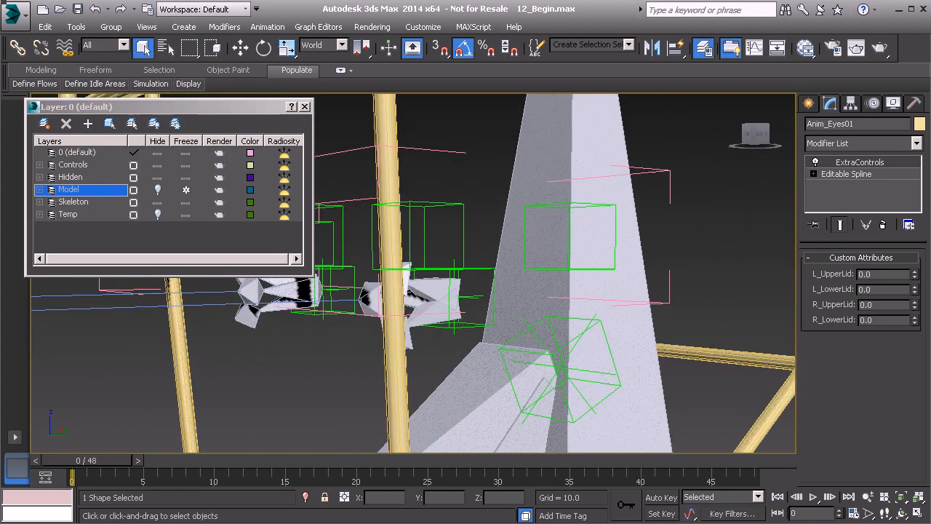
{"action": "left_click", "coordinate": [436, 284]}
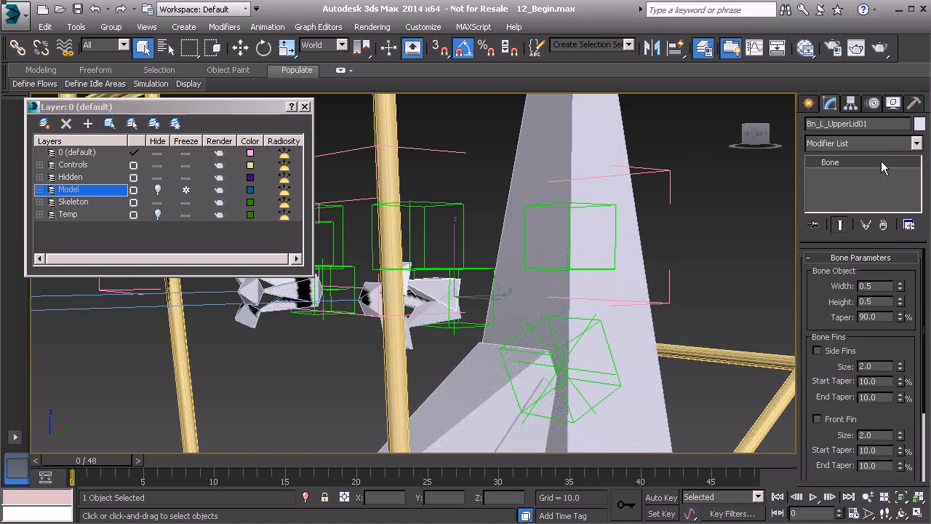
{"action": "left_click", "coordinate": [874, 103]}
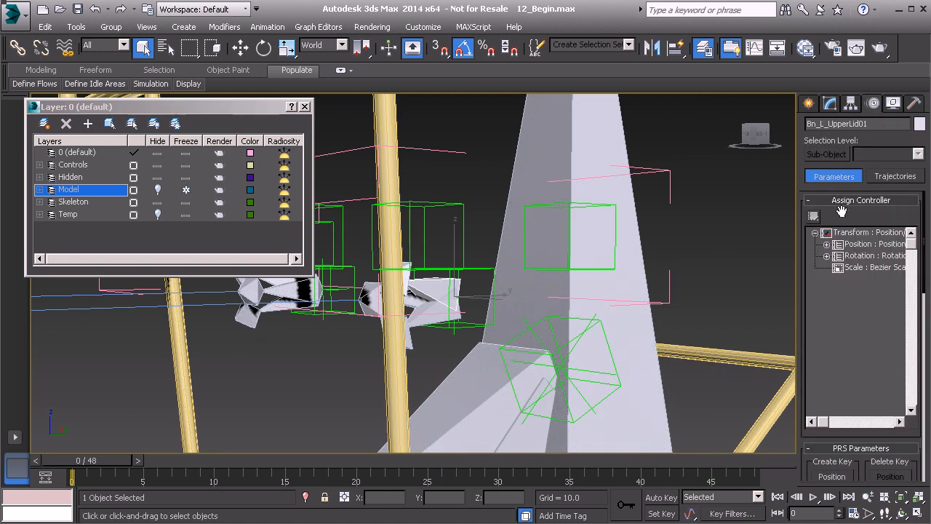
{"action": "left_click", "coordinate": [826, 256]}
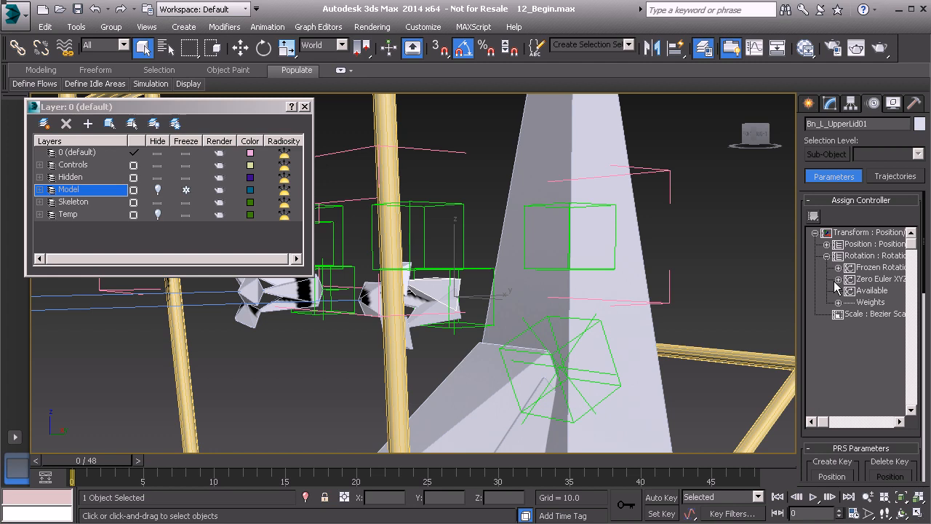
{"action": "left_click", "coordinate": [838, 280]}
{"action": "left_click", "coordinate": [886, 315]}
{"action": "right_click", "coordinate": [885, 316]}
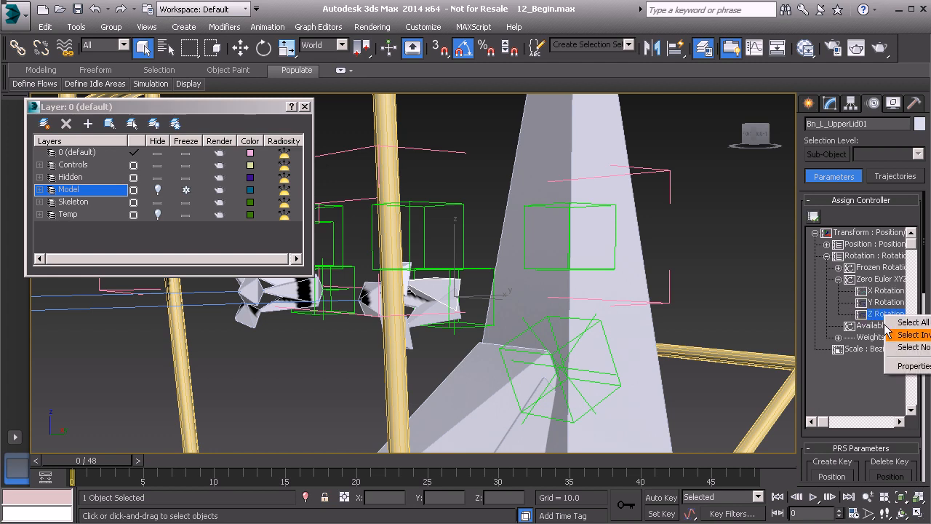
{"action": "left_click", "coordinate": [912, 369]}
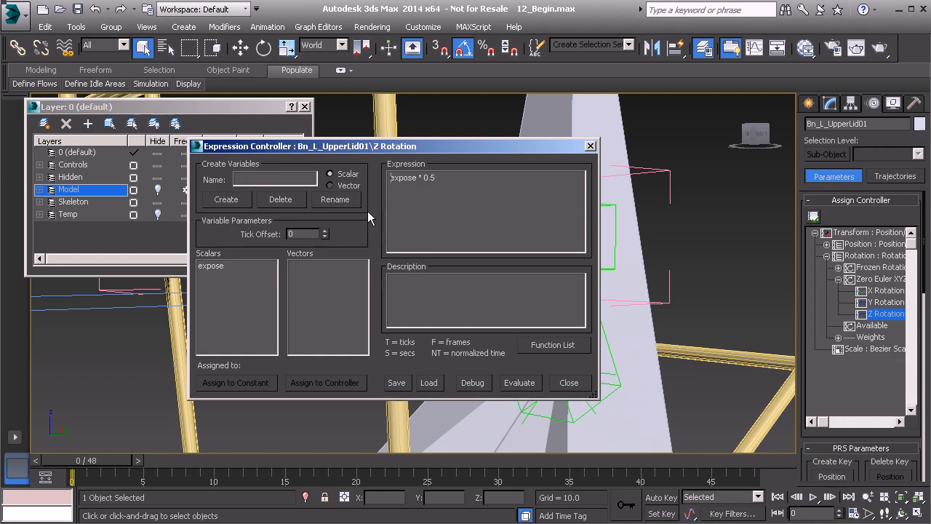
Step: Create a scalar variable named upperlid and assign it to the L_UpperLid custom attribute of Anim_Eyes01
{"action": "type", "text": "upperl"}
{"action": "left_click", "coordinate": [225, 201]}
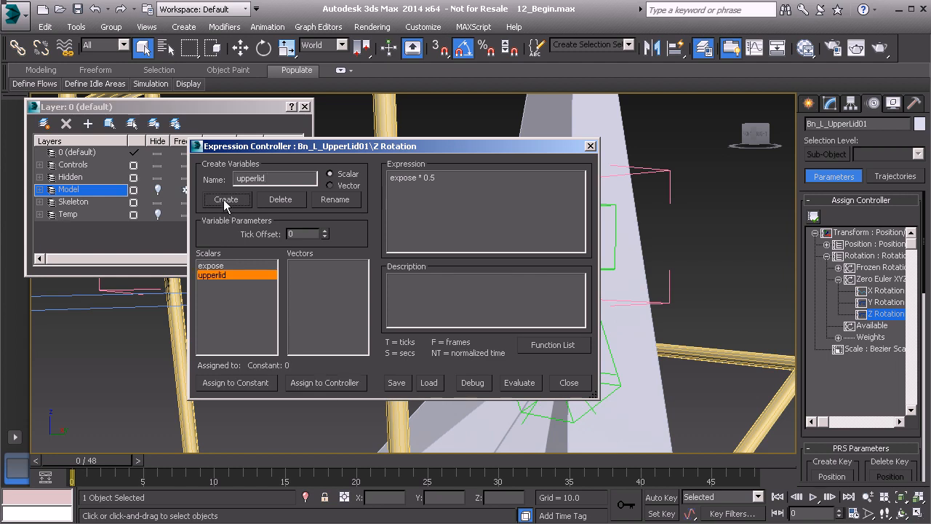
{"action": "left_click", "coordinate": [331, 383]}
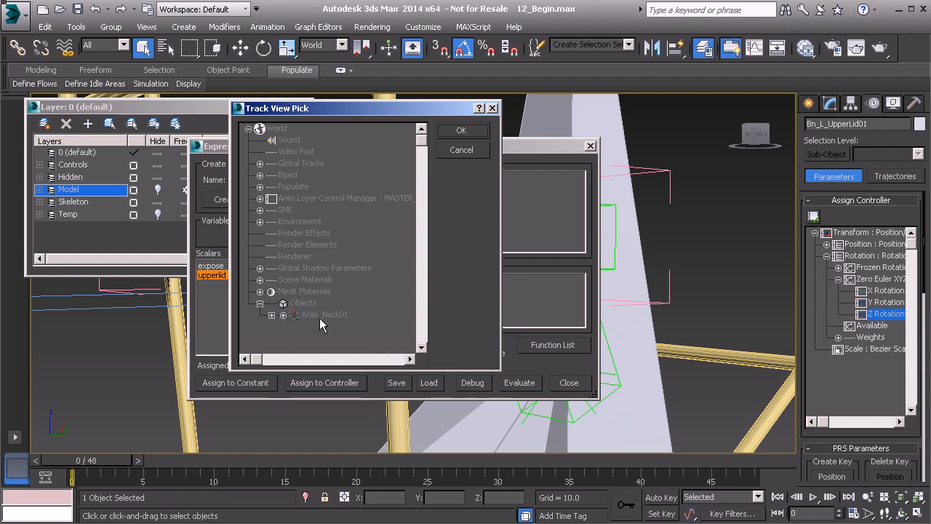
{"action": "left_click", "coordinate": [271, 315]}
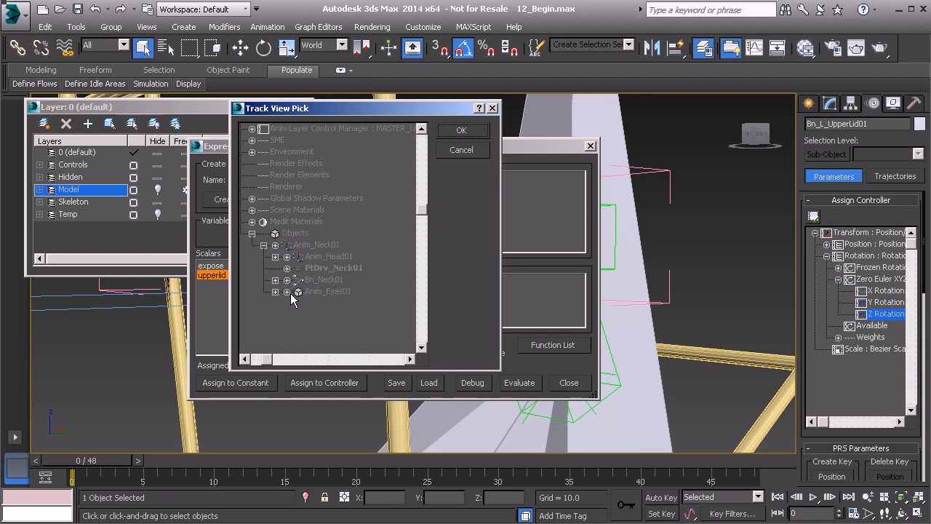
{"action": "left_click", "coordinate": [286, 291]}
{"action": "left_click", "coordinate": [295, 302]}
{"action": "left_click", "coordinate": [307, 315]}
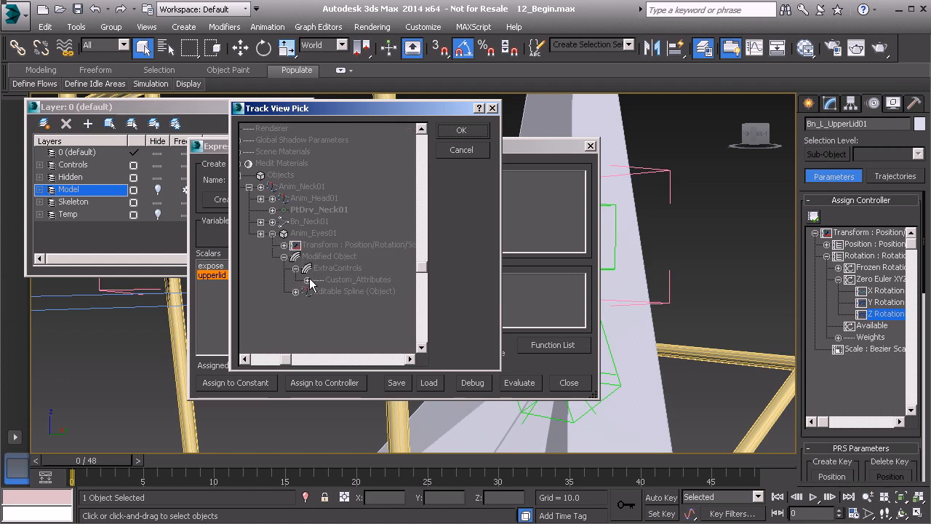
{"action": "left_click", "coordinate": [307, 280]}
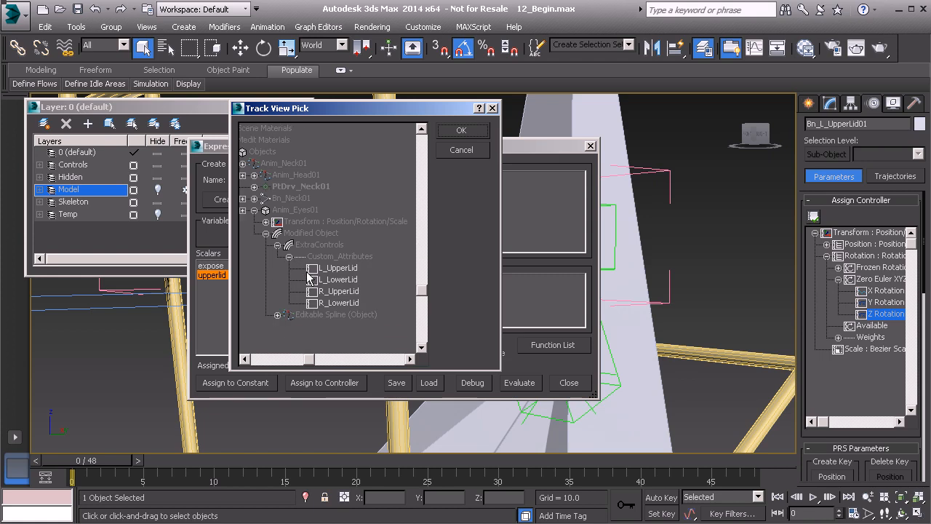
{"action": "left_click", "coordinate": [328, 268]}
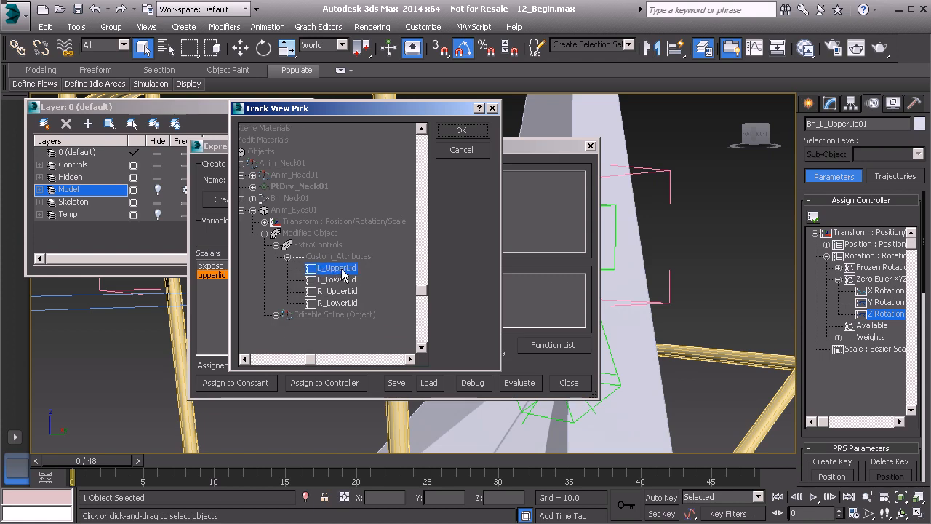
{"action": "left_click", "coordinate": [461, 130]}
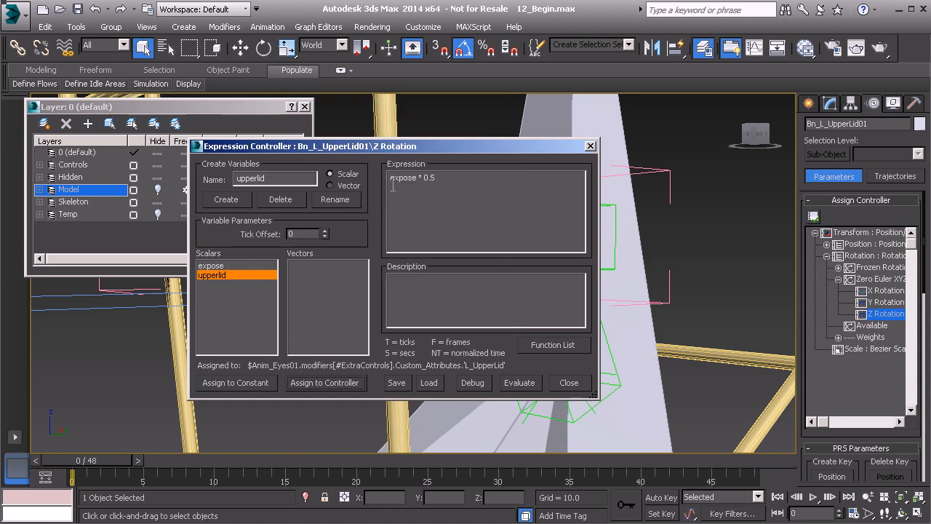
Step: Change the Z Rotation expression to (expose * 0.5) + upperlid, evaluate it and close the expression controller
{"action": "left_click", "coordinate": [459, 183]}
{"action": "left_click", "coordinate": [392, 181]}
{"action": "type", "text": "("}
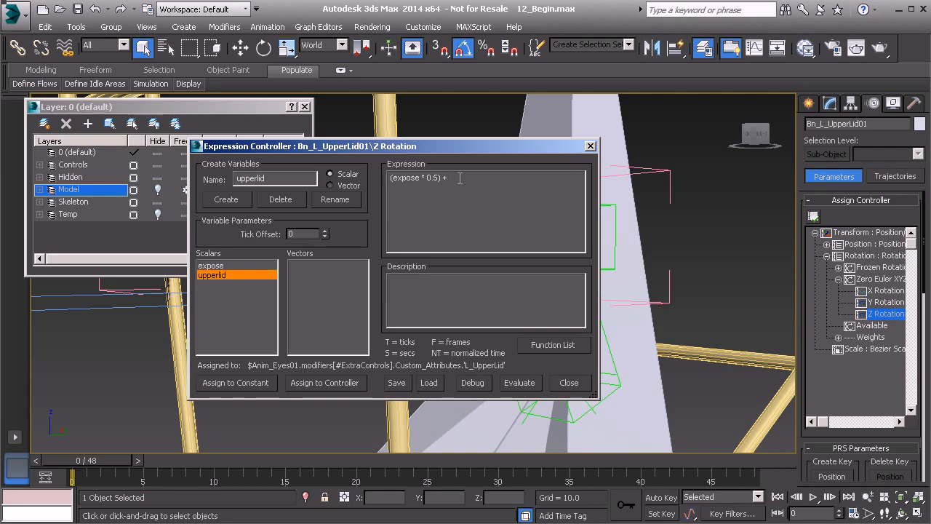
{"action": "type", "text": "pperlid"}
{"action": "left_click", "coordinate": [519, 382]}
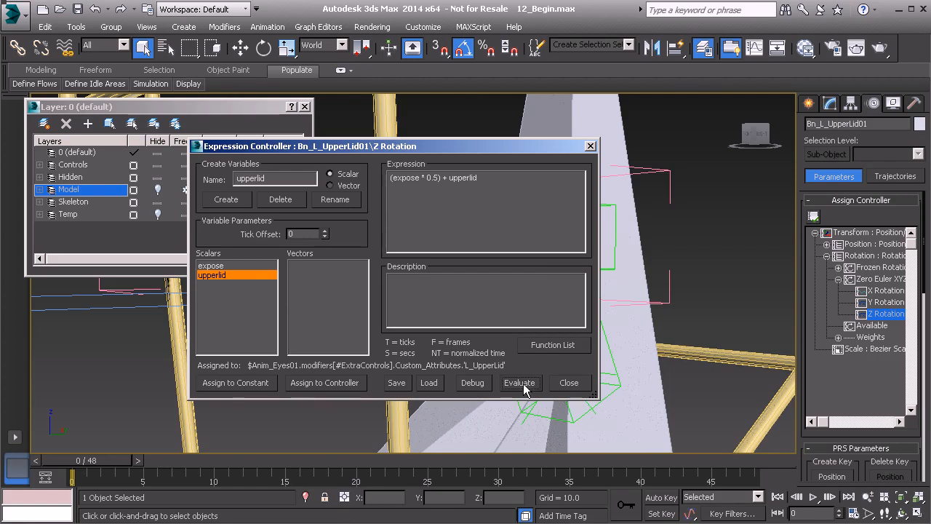
{"action": "left_click", "coordinate": [589, 146]}
Step: Unhide the Model layer and select the Anim_Eyes01 control shape in front of the face
{"action": "scroll", "coordinate": [492, 202], "scroll_direction": "down", "scroll_amount": 5}
{"action": "middle_click_drag", "start_coordinate": [465, 233], "coordinate": [550, 294]}
{"action": "middle_click_drag", "start_coordinate": [453, 280], "coordinate": [435, 282]}
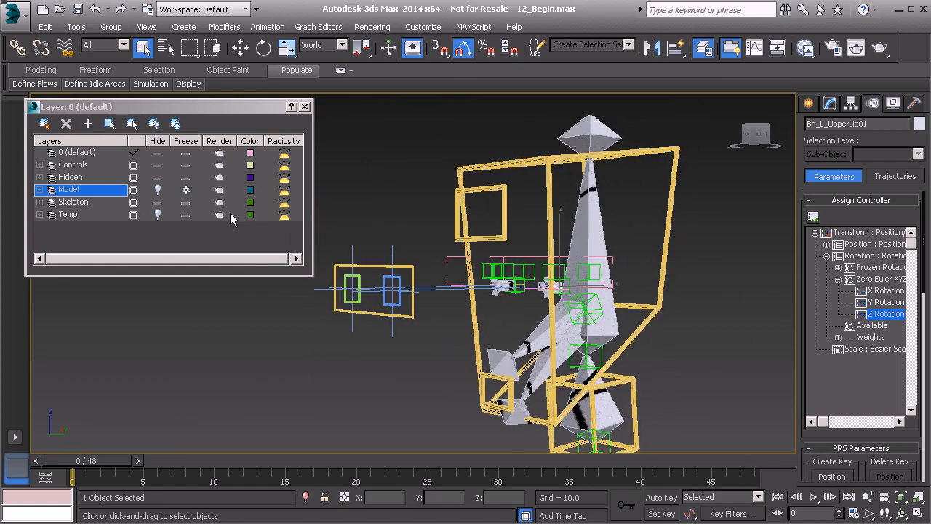
{"action": "left_click", "coordinate": [157, 189]}
{"action": "scroll", "coordinate": [339, 259], "scroll_direction": "up", "scroll_amount": 4}
{"action": "left_click", "coordinate": [413, 254]}
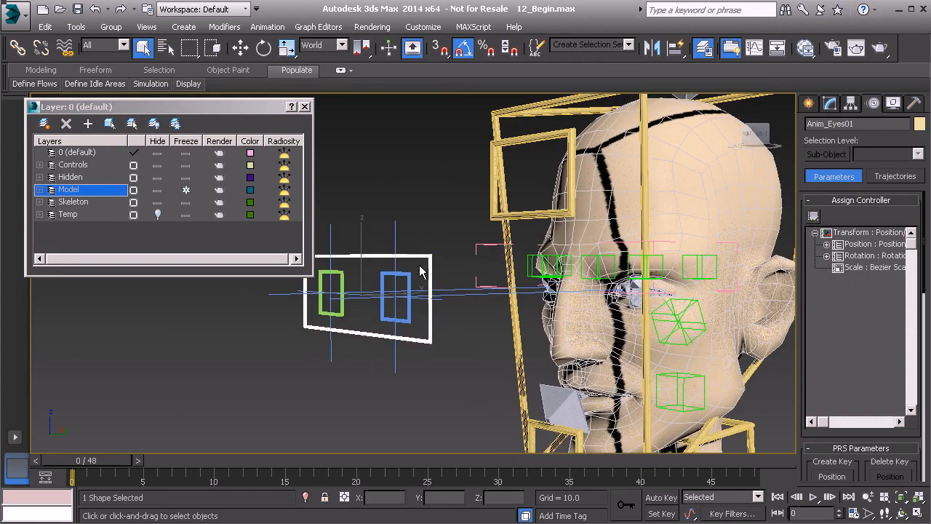
Step: Move the Anim_L_Eye01 control down below the Anim_Eyes01 frame to test the left upper eyelid
{"action": "middle_click_drag", "start_coordinate": [413, 255], "coordinate": [394, 244]}
{"action": "key", "text": "w"}
{"action": "left_click_drag", "start_coordinate": [340, 283], "coordinate": [382, 348]}
{"action": "right_click", "coordinate": [385, 297]}
{"action": "left_click", "coordinate": [384, 301]}
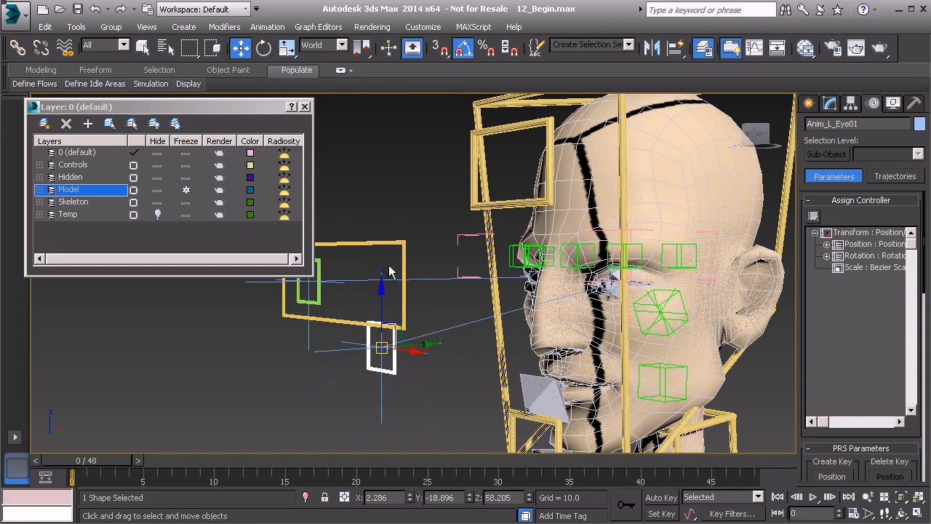
Step: Set the L_UpperLid custom attribute of Anim_Eyes01 to 0.3 to test the eyelid rotation
{"action": "left_click", "coordinate": [389, 247]}
{"action": "left_click", "coordinate": [831, 104]}
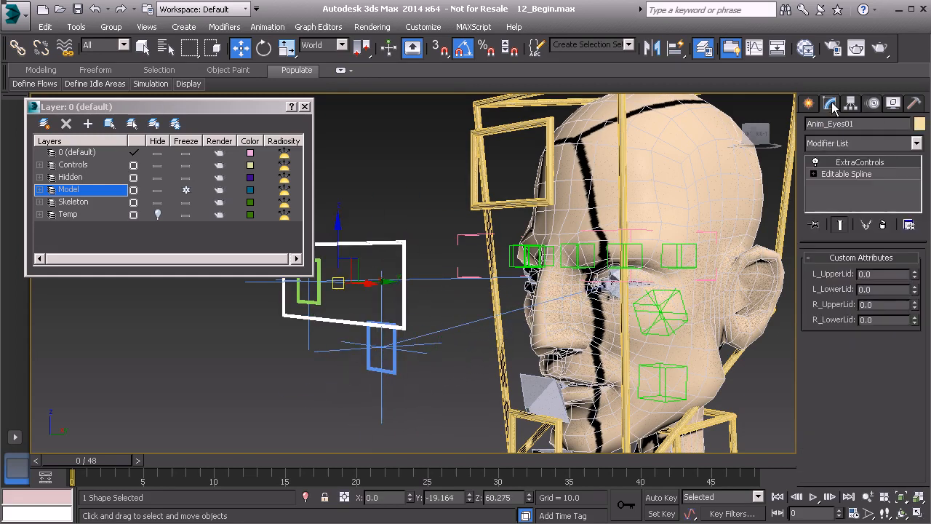
{"action": "left_click_drag", "start_coordinate": [914, 272], "coordinate": [915, 274]}
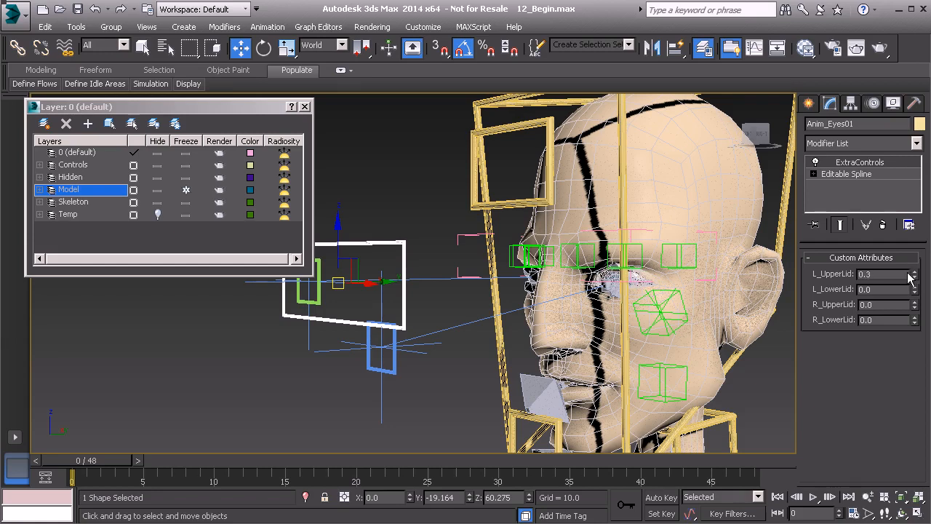
Step: Move the Anim_L_Eye01 control to test the eyelid response, and return its transform to zero
{"action": "left_click", "coordinate": [389, 367]}
{"action": "left_click_drag", "start_coordinate": [383, 347], "coordinate": [423, 337]}
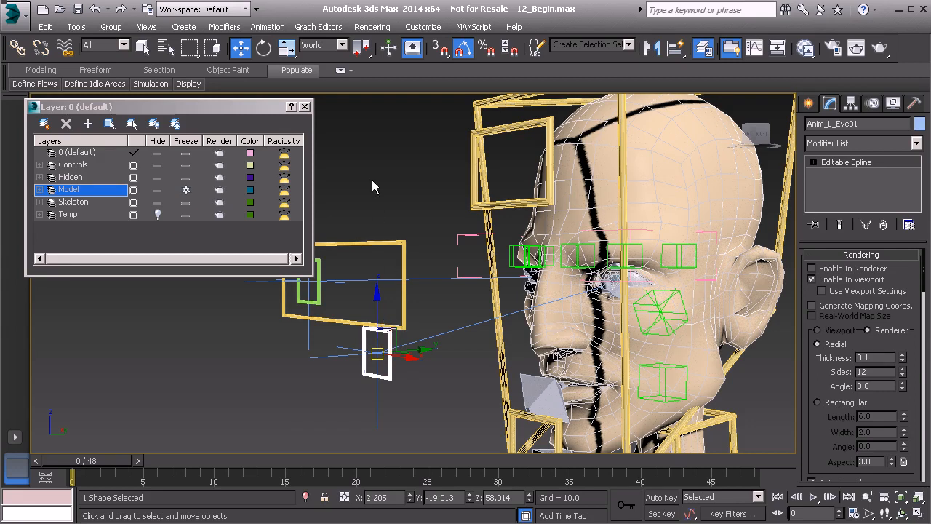
{"action": "right_click", "coordinate": [358, 192]}
{"action": "left_click", "coordinate": [309, 162]}
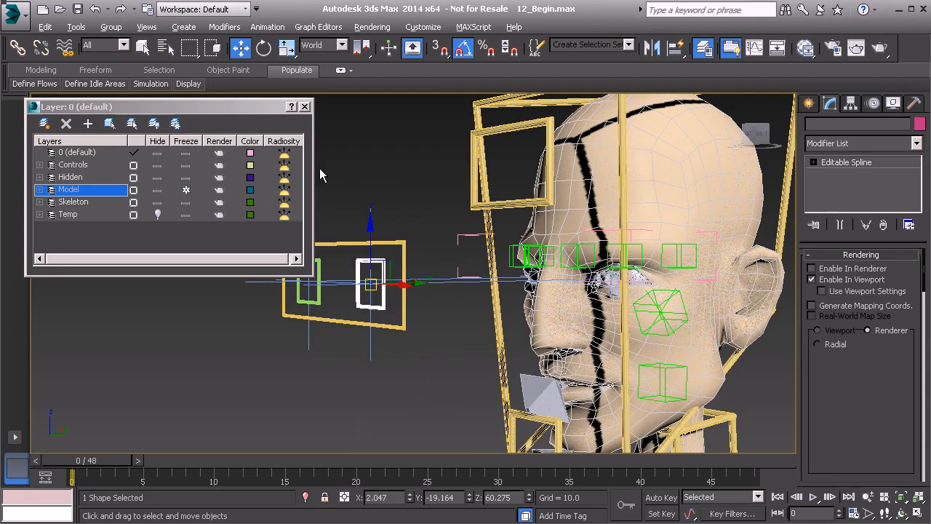
Step: Return the Anim_Eyes01 control's transform to zero and reset its L_UpperLid attribute to 0.0
{"action": "left_click", "coordinate": [396, 240]}
{"action": "right_click", "coordinate": [381, 182]}
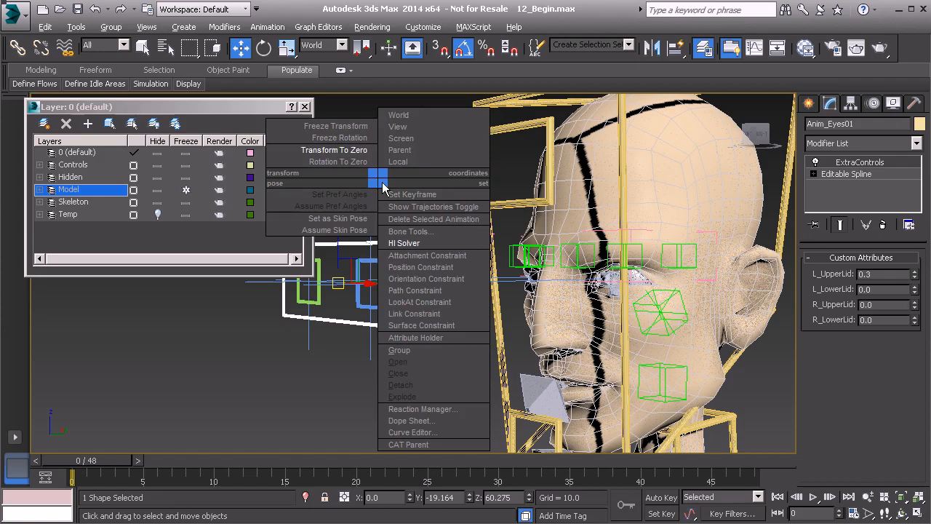
{"action": "left_click", "coordinate": [346, 161]}
{"action": "right_click", "coordinate": [915, 277]}
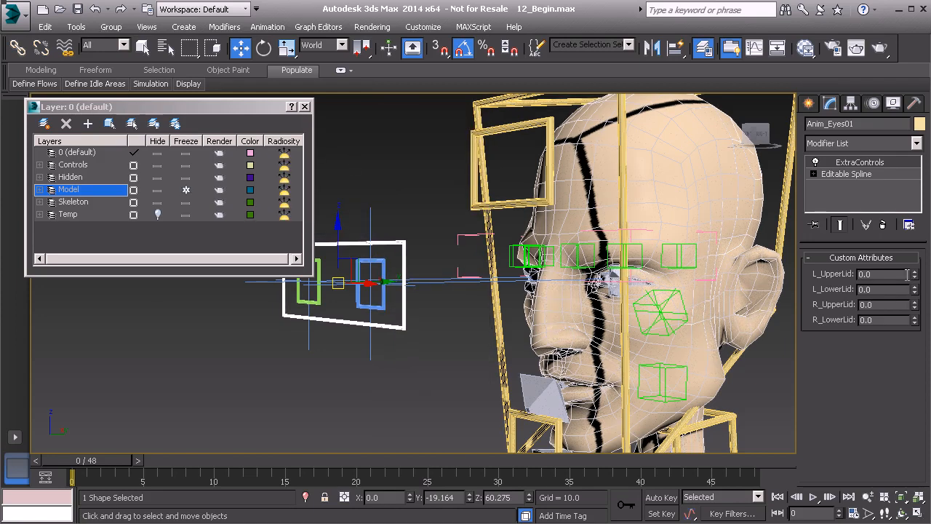
Step: Hide the Model layer and open the expression controller on the Zero Euler XYZ Z Rotation track of Bn_L_UpperLid01
{"action": "middle_click_drag", "start_coordinate": [551, 328], "coordinate": [343, 258], "text": "alt"}
{"action": "left_click", "coordinate": [157, 189]}
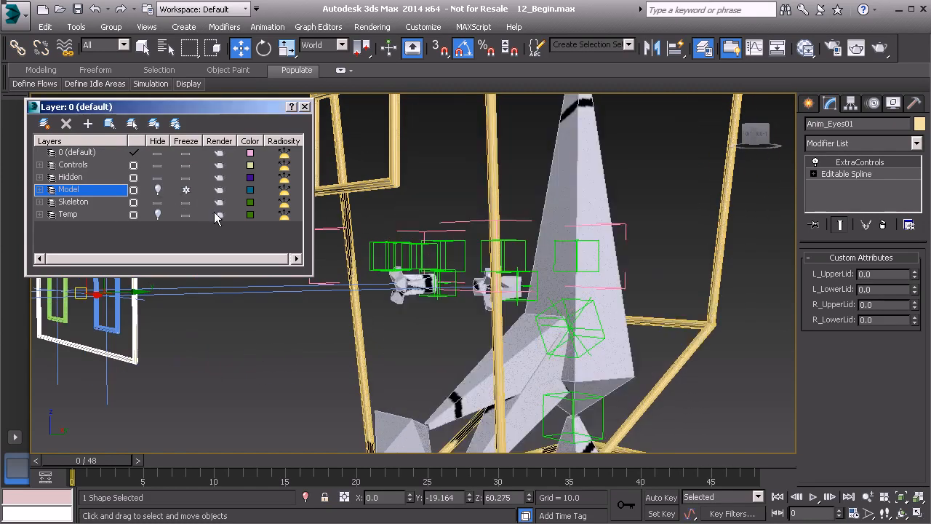
{"action": "scroll", "coordinate": [475, 315], "scroll_direction": "up", "scroll_amount": 3}
{"action": "left_click", "coordinate": [495, 284]}
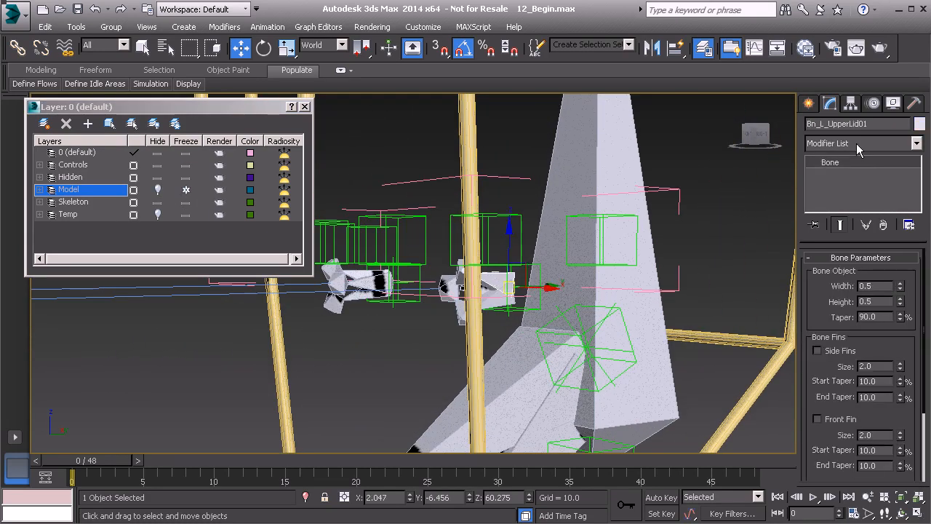
{"action": "left_click", "coordinate": [873, 104]}
{"action": "left_click", "coordinate": [885, 316]}
{"action": "right_click", "coordinate": [884, 318]}
{"action": "left_click", "coordinate": [908, 364]}
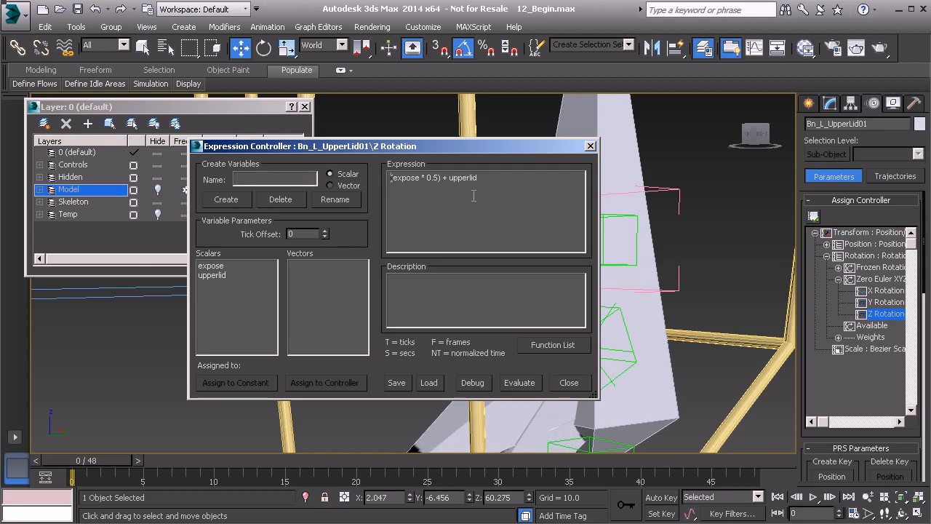
{"action": "left_click_drag", "start_coordinate": [487, 146], "coordinate": [496, 109]}
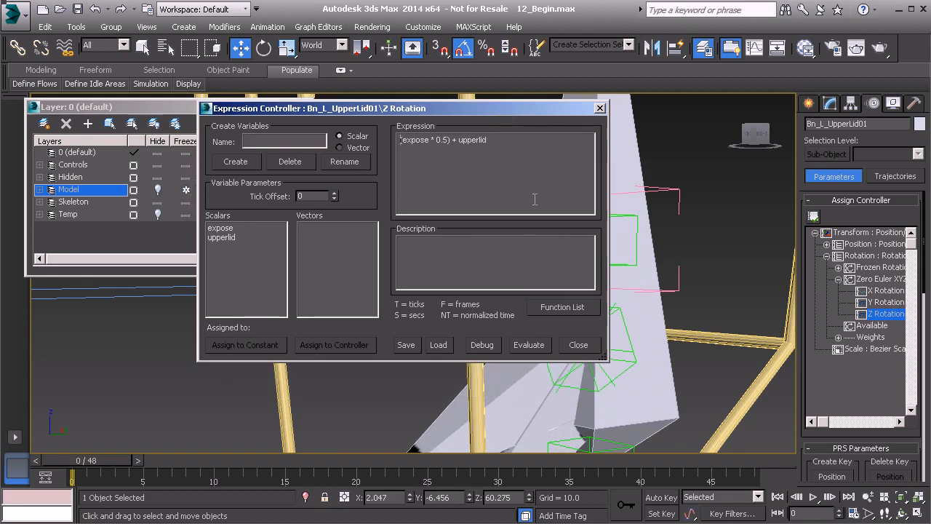
Step: Look up the degrees-to-radians function, change the expression to (expose * 0.5) + degToRad(upperlid) and close the expression controller
{"action": "left_click", "coordinate": [563, 309]}
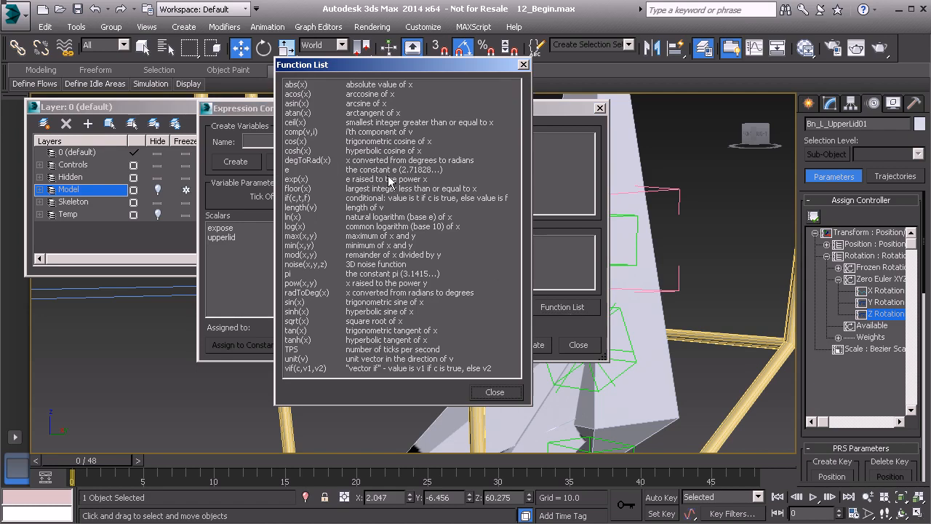
{"action": "left_click", "coordinate": [298, 161]}
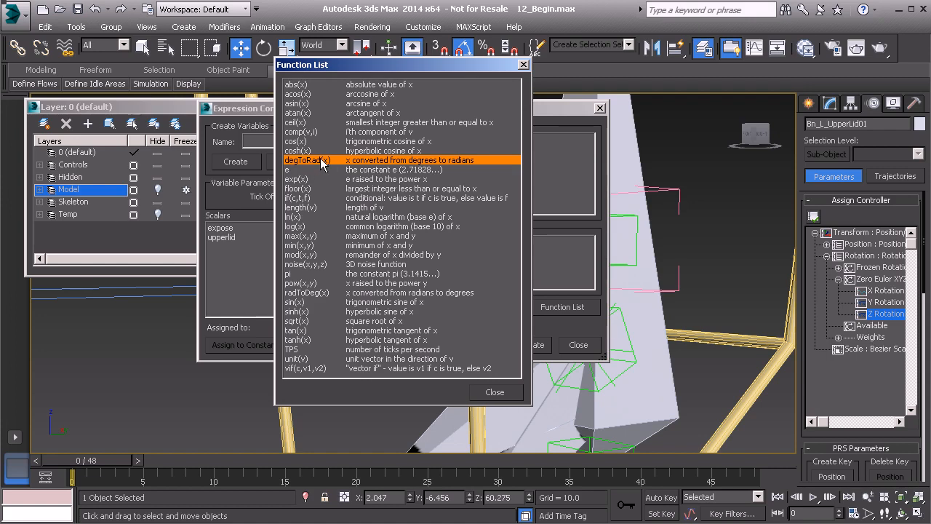
{"action": "left_click", "coordinate": [523, 65]}
{"action": "left_click", "coordinate": [459, 142]}
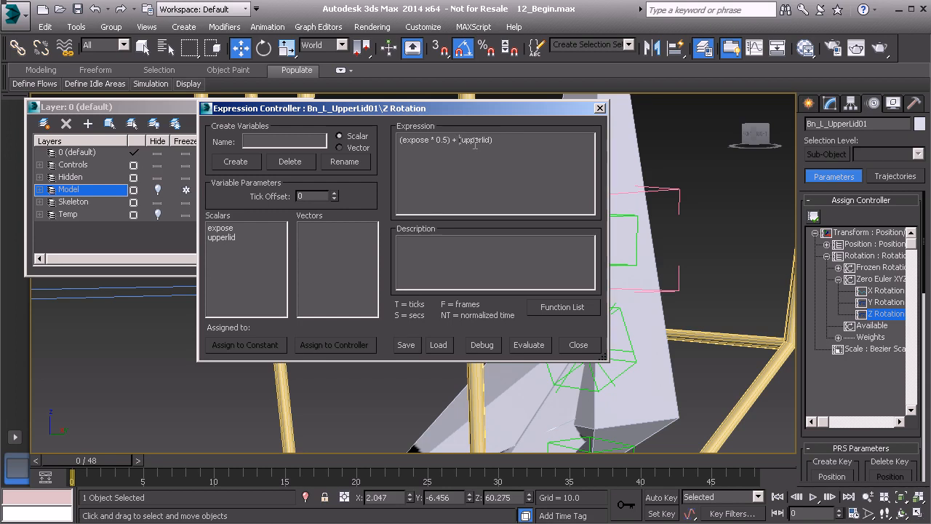
{"action": "type", "text": "degToRad"}
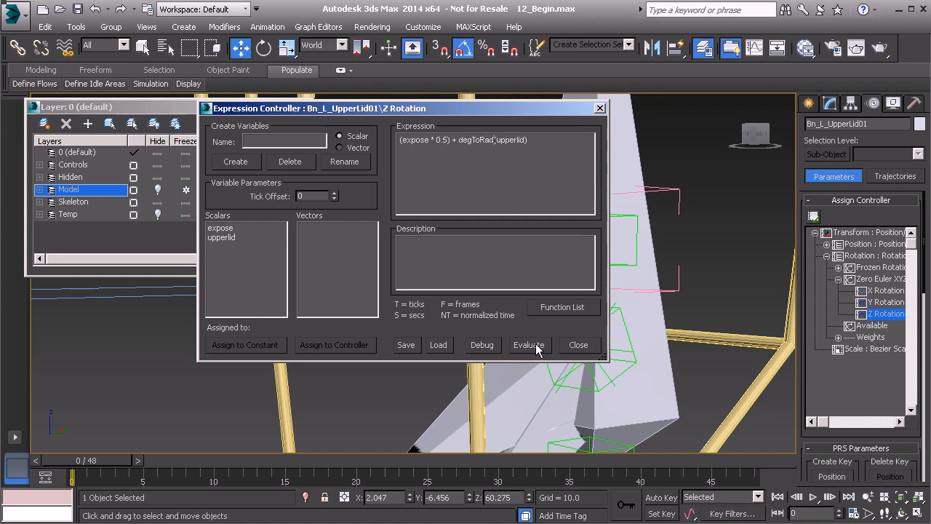
{"action": "left_click", "coordinate": [599, 108]}
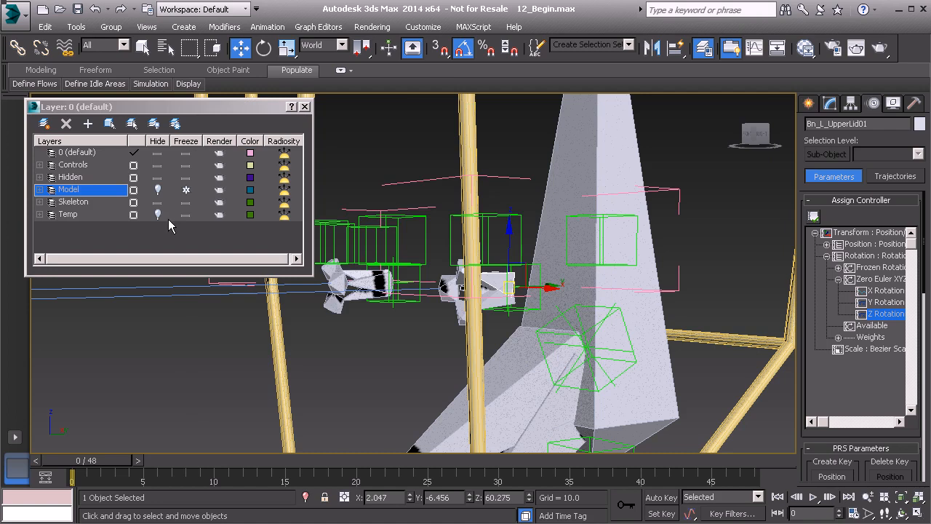
Step: Unhide the Model layer, select the Anim_Eyes01 control and show its custom attributes
{"action": "left_click", "coordinate": [157, 189]}
{"action": "scroll", "coordinate": [451, 266], "scroll_direction": "down", "scroll_amount": 2}
{"action": "middle_click_drag", "start_coordinate": [451, 273], "coordinate": [530, 299], "text": "alt"}
{"action": "scroll", "coordinate": [438, 312], "scroll_direction": "up", "scroll_amount": 2}
{"action": "left_click", "coordinate": [370, 229]}
{"action": "left_click", "coordinate": [832, 101]}
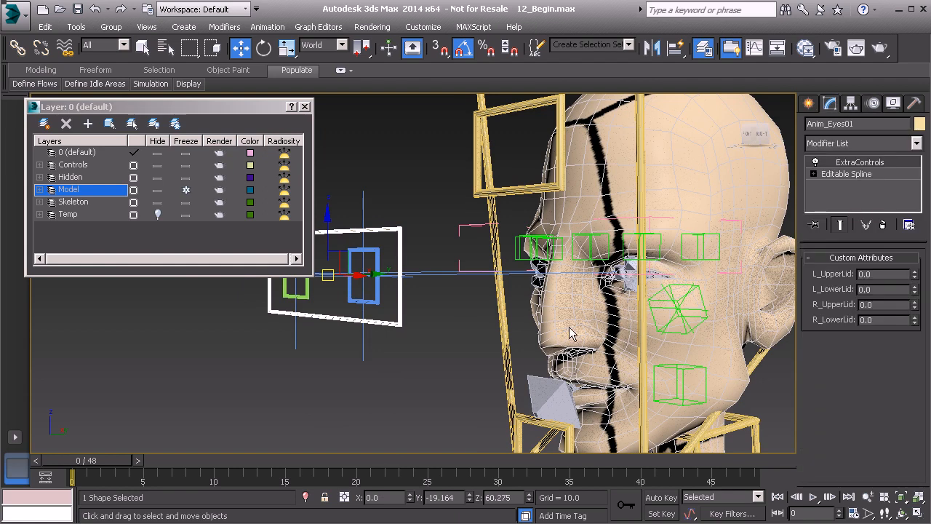
Step: Test the left upper eyelid by varying the L_UpperLid attribute, and return it to 0.0
{"action": "scroll", "coordinate": [507, 326], "scroll_direction": "up", "scroll_amount": 1}
{"action": "mouse_move", "coordinate": [915, 277]}
{"action": "left_mouse_down"}
{"action": "mouse_move", "coordinate": [880, 211]}
{"action": "mouse_move", "coordinate": [885, 247]}
{"action": "mouse_move", "coordinate": [918, 277]}
{"action": "left_mouse_up"}
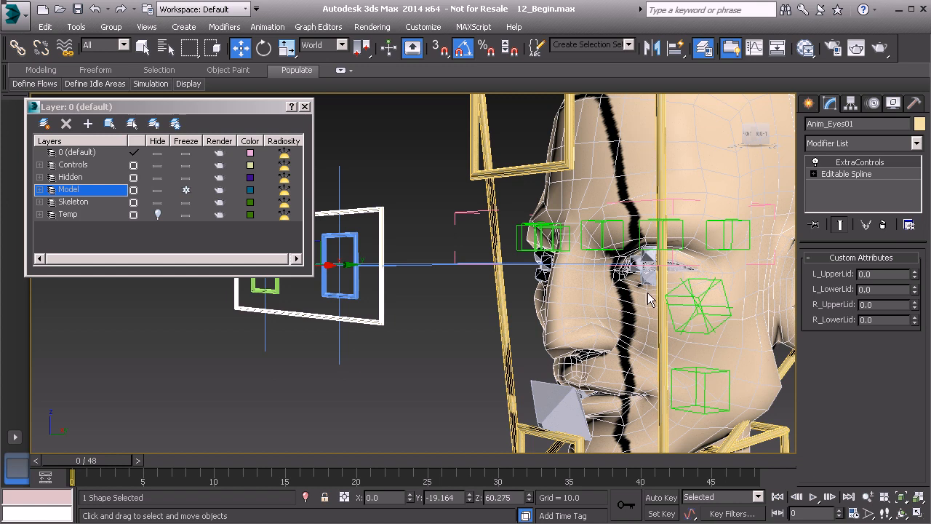
{"action": "middle_click_drag", "start_coordinate": [647, 293], "coordinate": [613, 304]}
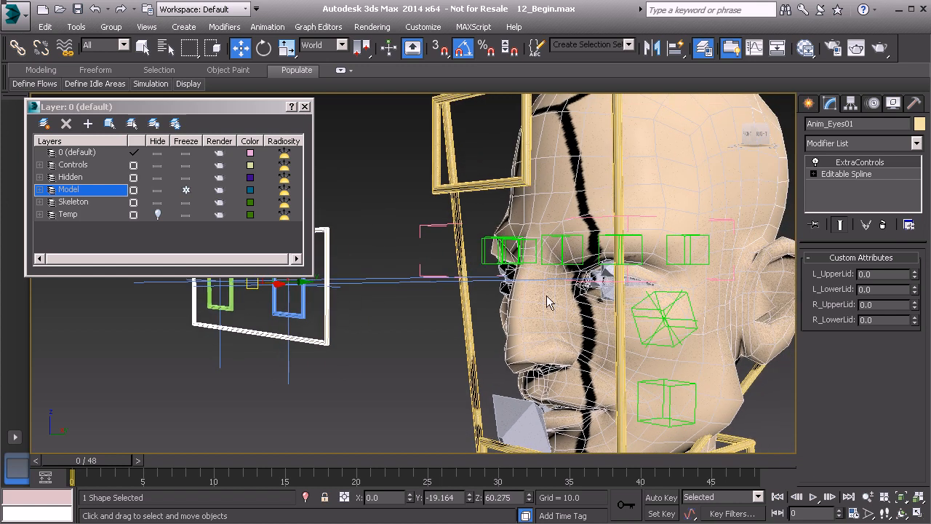
Step: Hide the Model layer and open the expression controller on the Zero Euler XYZ Z Rotation track of Bn_L_LowerLid01
{"action": "left_click", "coordinate": [157, 189]}
{"action": "middle_click_drag", "start_coordinate": [610, 317], "coordinate": [582, 323], "text": "alt"}
{"action": "left_click", "coordinate": [582, 323]}
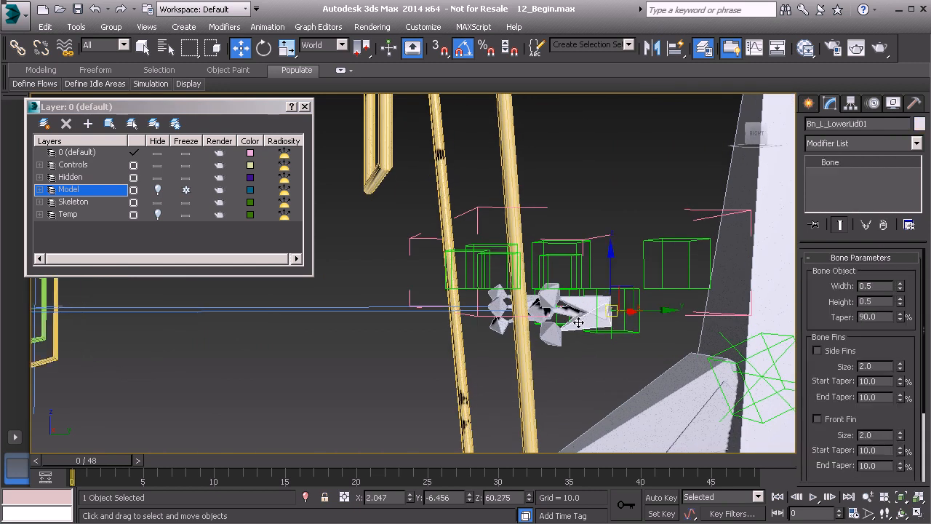
{"action": "left_click", "coordinate": [873, 104]}
{"action": "left_click", "coordinate": [827, 255]}
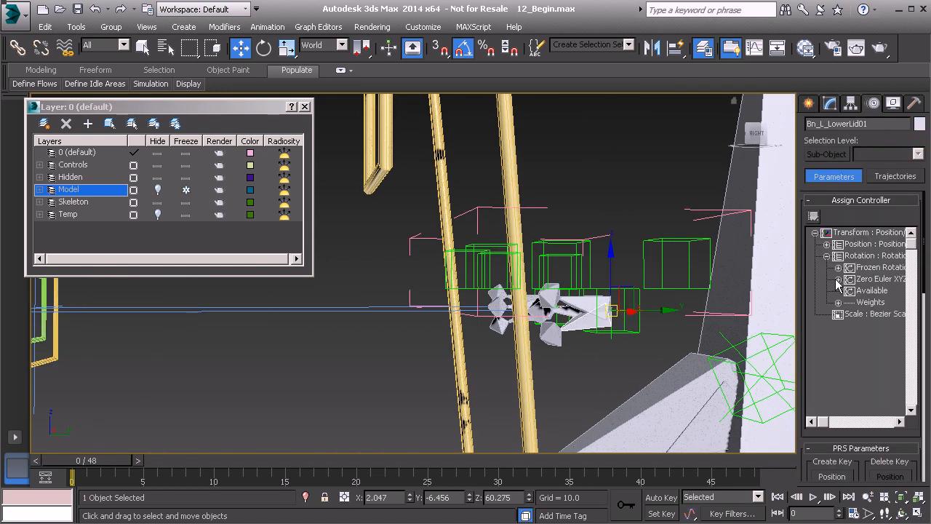
{"action": "left_click", "coordinate": [838, 279]}
{"action": "right_click", "coordinate": [897, 315]}
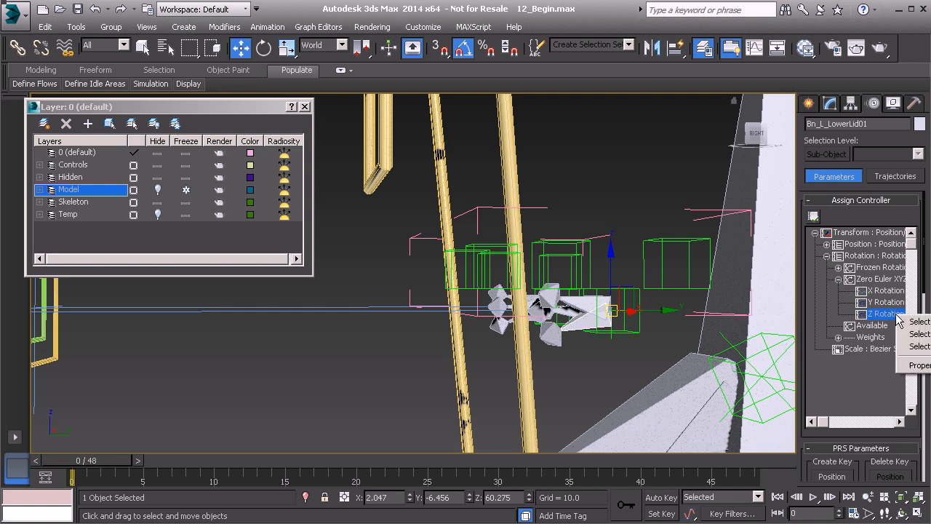
{"action": "left_click", "coordinate": [915, 364]}
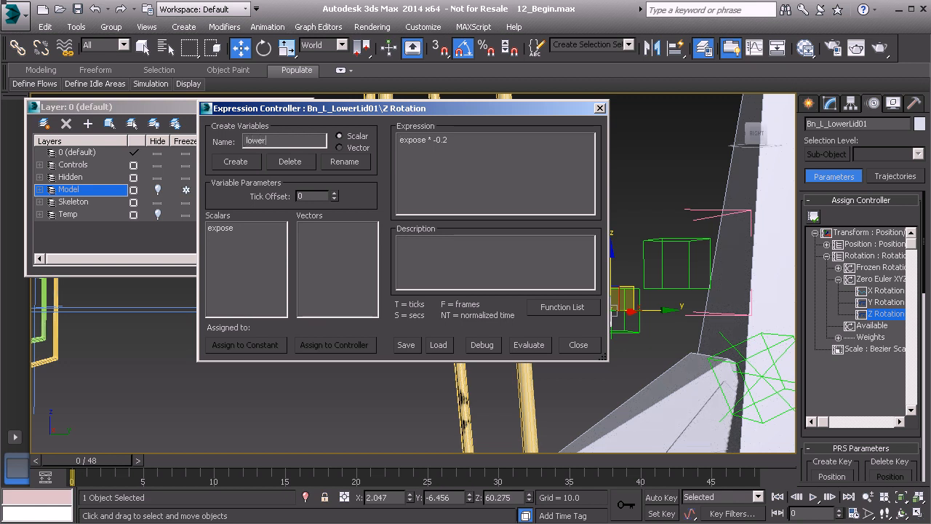
Step: Create a scalar variable named lowerlid and assign it to the L_LowerLid custom attribute of Anim_Eyes01
{"action": "left_click", "coordinate": [248, 165]}
{"action": "left_click", "coordinate": [337, 345]}
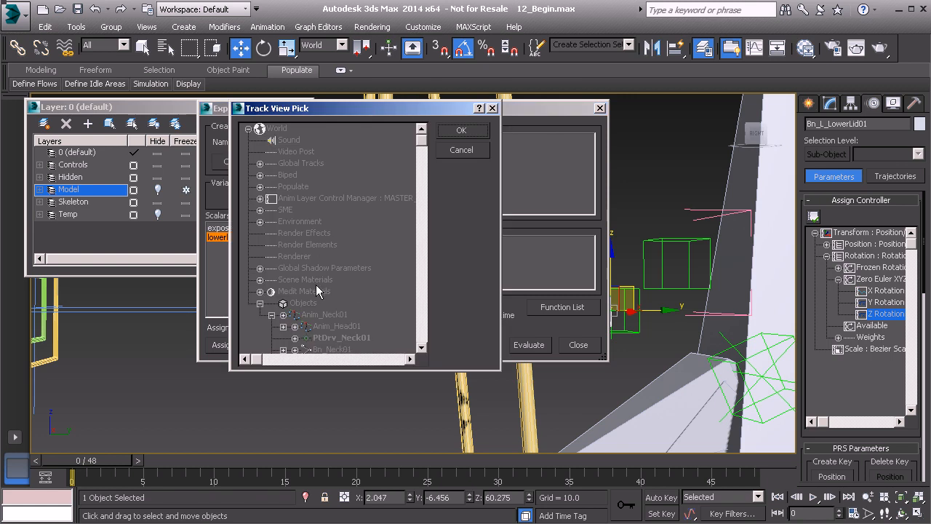
{"action": "middle_click_drag", "start_coordinate": [316, 291], "coordinate": [310, 187]}
{"action": "middle_click_drag", "start_coordinate": [345, 256], "coordinate": [307, 233]}
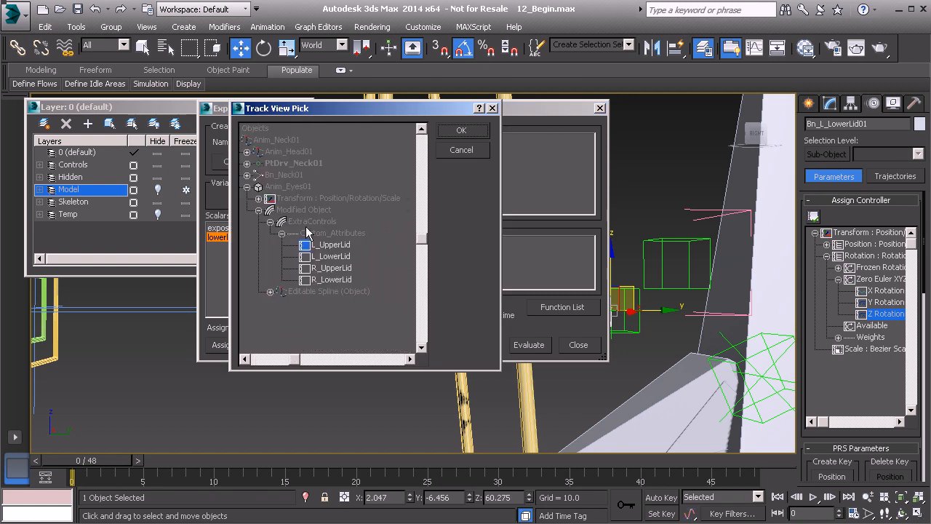
{"action": "left_click", "coordinate": [334, 259]}
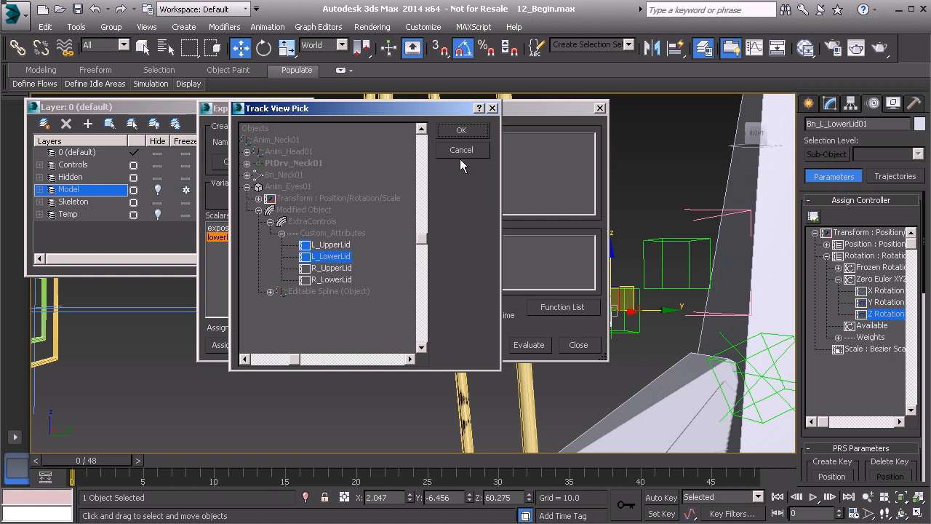
{"action": "left_click", "coordinate": [473, 133]}
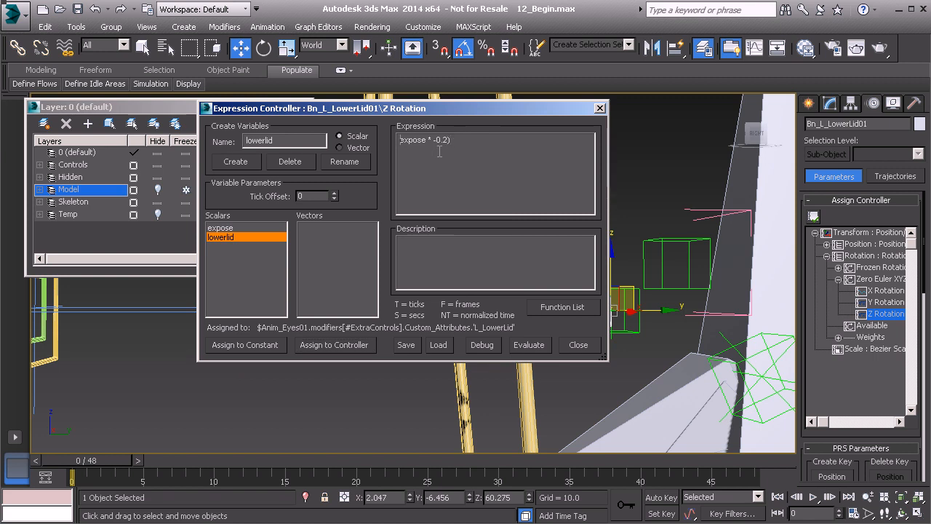
Step: Change the Z Rotation expression to (expose * -0.2) + degToRad(lowerlid), evaluate it and close the expression controller
{"action": "type", "text": "("}
{"action": "left_click", "coordinate": [500, 143]}
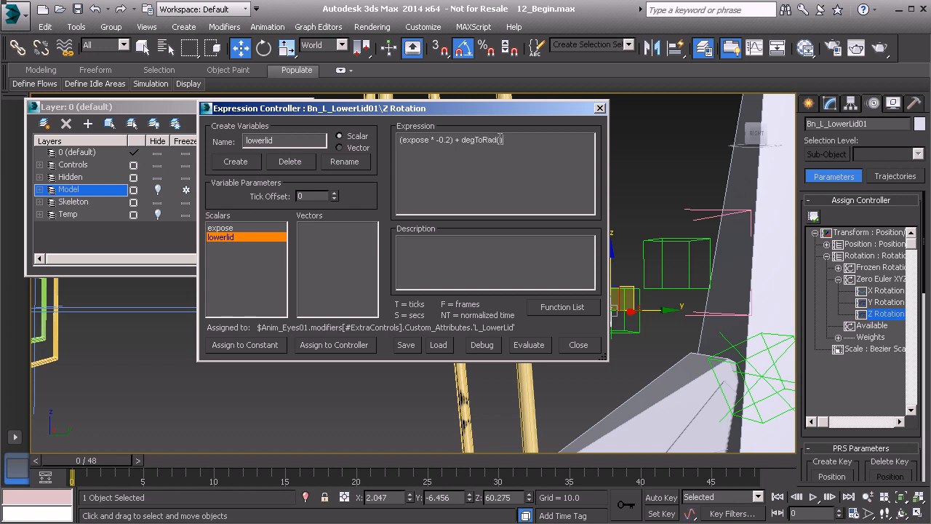
{"action": "left_click_drag", "start_coordinate": [285, 142], "coordinate": [254, 143]}
{"action": "left_click", "coordinate": [499, 141]}
{"action": "left_click", "coordinate": [534, 346]}
{"action": "left_click", "coordinate": [600, 109]}
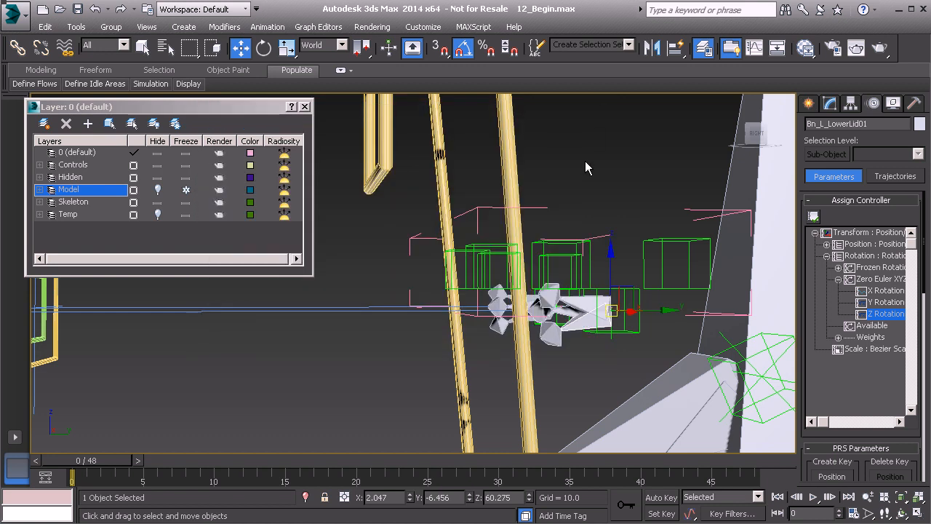
Step: Unhide the Model layer again and display the custom attributes of the Anim_Eyes01 control
{"action": "scroll", "coordinate": [480, 248], "scroll_direction": "down", "scroll_amount": 3}
{"action": "left_click", "coordinate": [158, 190]}
{"action": "middle_click_drag", "start_coordinate": [397, 294], "coordinate": [438, 299], "text": "alt"}
{"action": "left_click", "coordinate": [341, 320]}
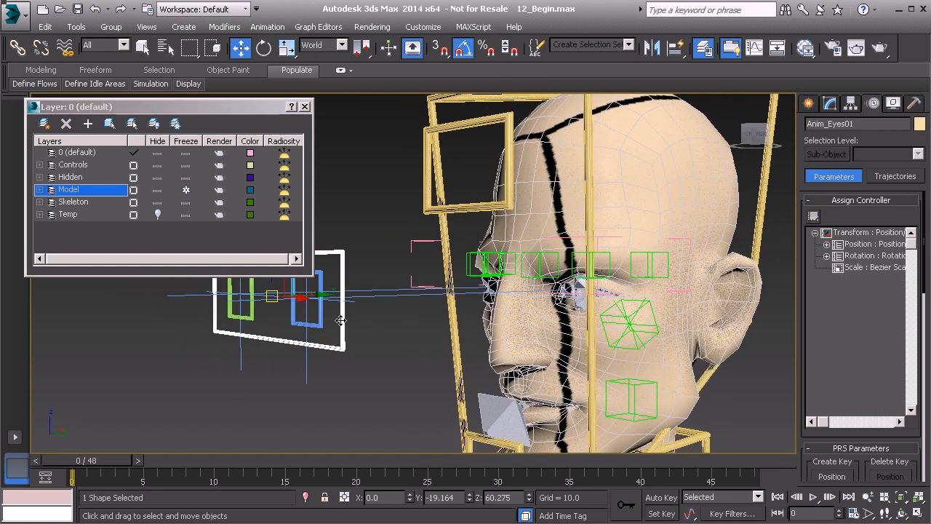
{"action": "left_click", "coordinate": [830, 103]}
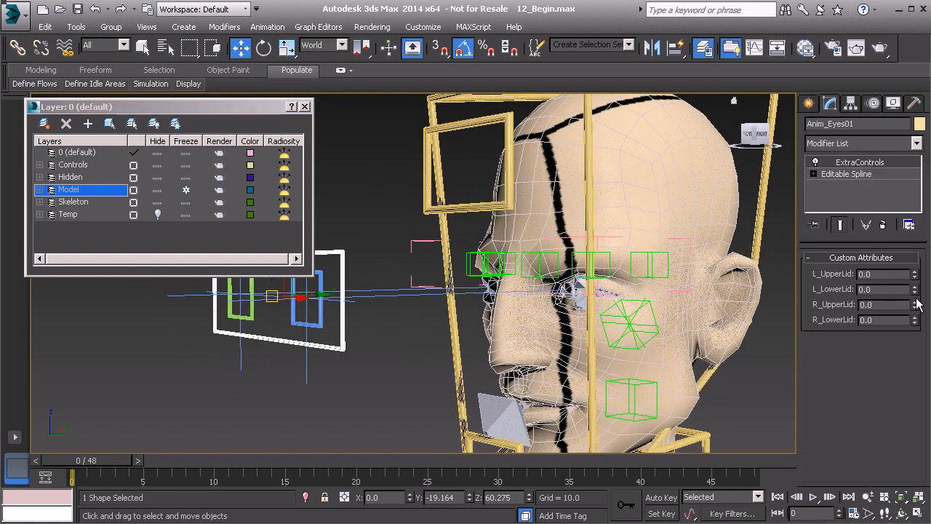
Step: Test L_LowerLid at -10.2 while moving the Anim_Eyes01 control, undo the move and reset the attribute to 0.0
{"action": "mouse_move", "coordinate": [914, 291]}
{"action": "left_mouse_down"}
{"action": "mouse_move", "coordinate": [910, 240]}
{"action": "mouse_move", "coordinate": [907, 361]}
{"action": "mouse_move", "coordinate": [881, 420]}
{"action": "mouse_move", "coordinate": [916, 287]}
{"action": "left_mouse_up"}
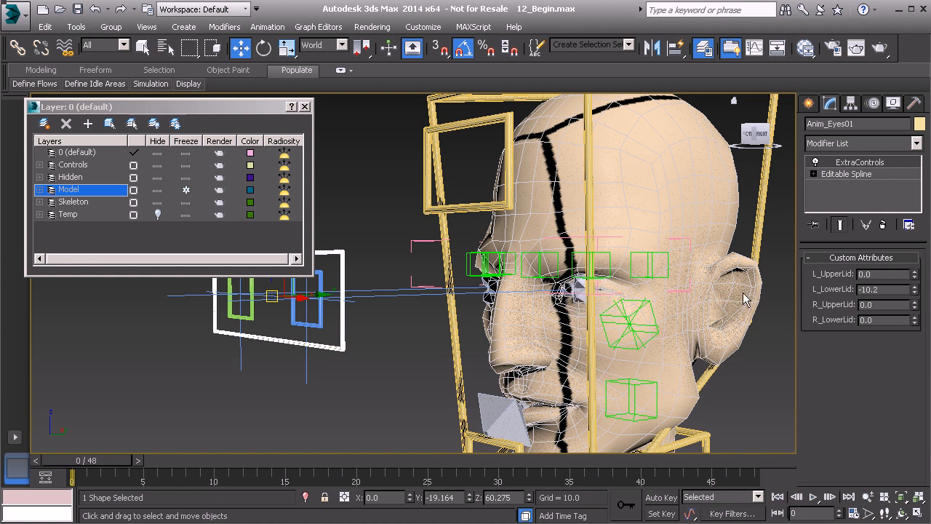
{"action": "left_click_drag", "start_coordinate": [281, 296], "coordinate": [344, 275]}
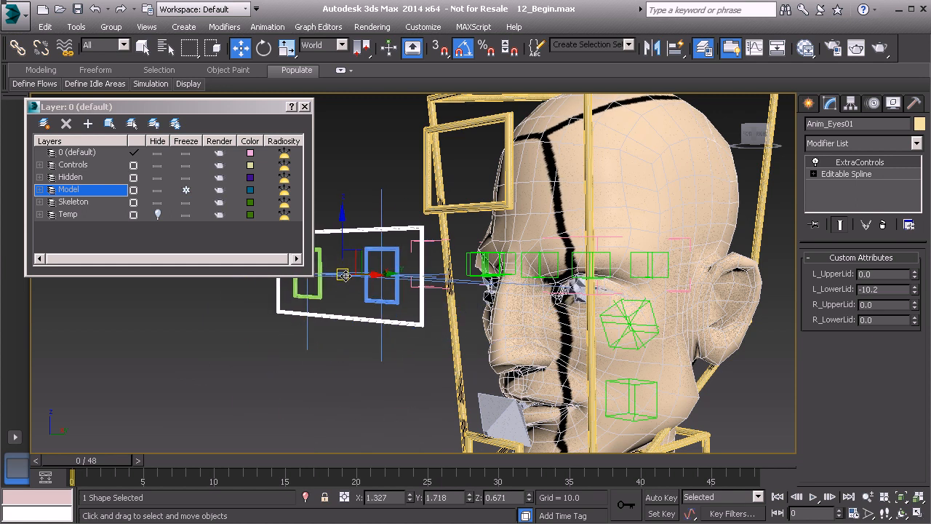
{"action": "key", "text": "ctrl+z"}
{"action": "right_click", "coordinate": [915, 289]}
{"action": "mouse_move", "coordinate": [502, 317]}
{"action": "middle_mouse_down", "text": "alt"}
{"action": "mouse_move", "coordinate": [474, 313]}
{"action": "mouse_move", "coordinate": [514, 315]}
{"action": "middle_mouse_up", "text": "alt"}
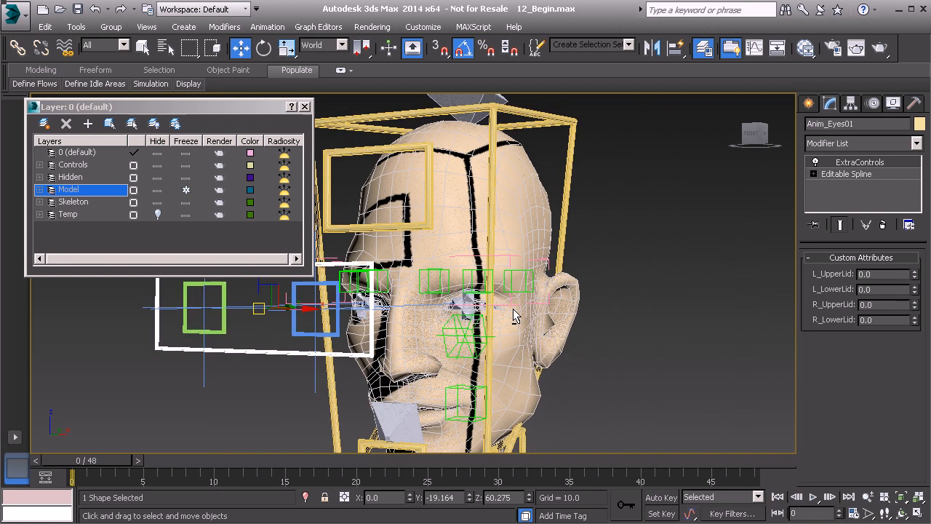
{"action": "middle_click_drag", "start_coordinate": [401, 286], "coordinate": [445, 289]}
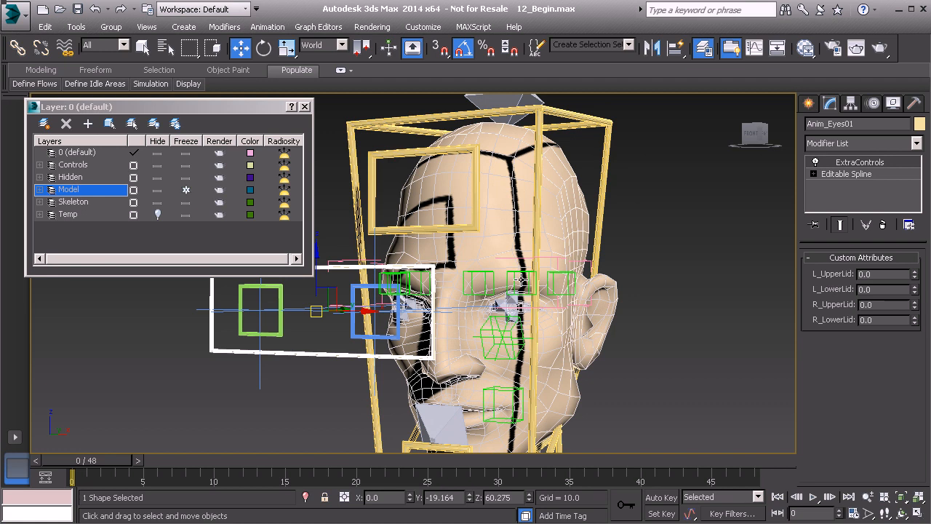
{"action": "middle_click_drag", "start_coordinate": [446, 386], "coordinate": [434, 341]}
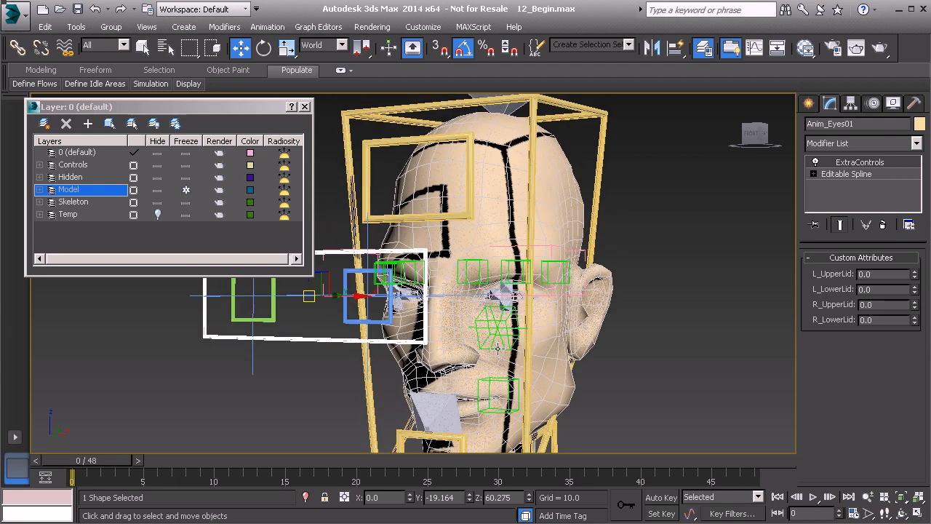
{"action": "middle_click_drag", "start_coordinate": [457, 306], "coordinate": [457, 339]}
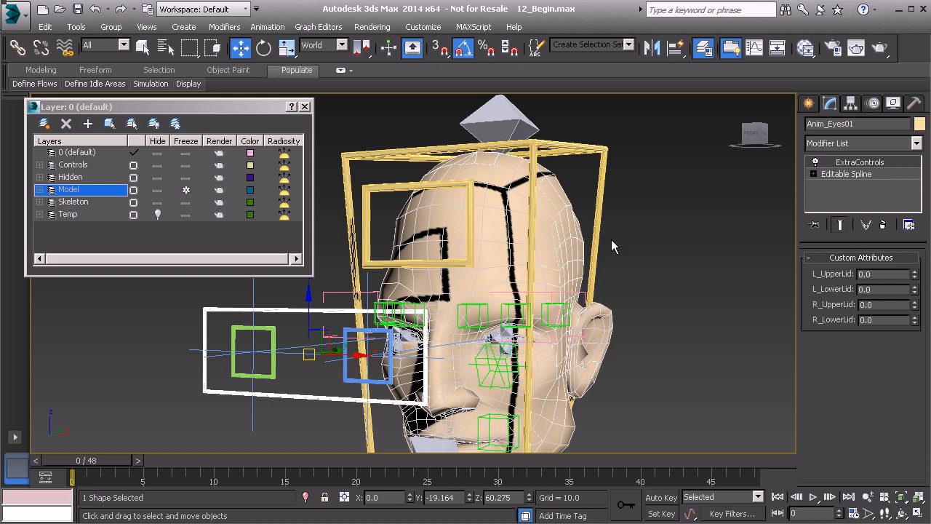
{"action": "middle_click_drag", "start_coordinate": [620, 276], "coordinate": [595, 265]}
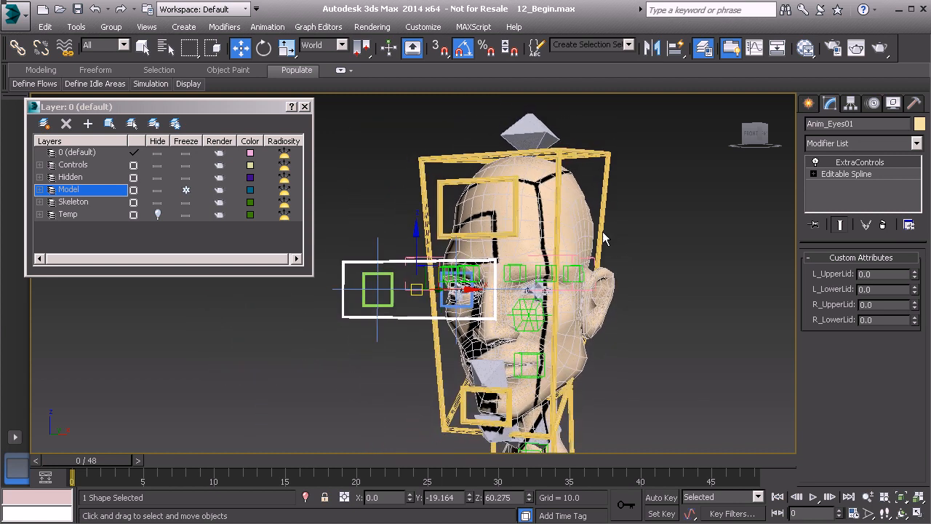